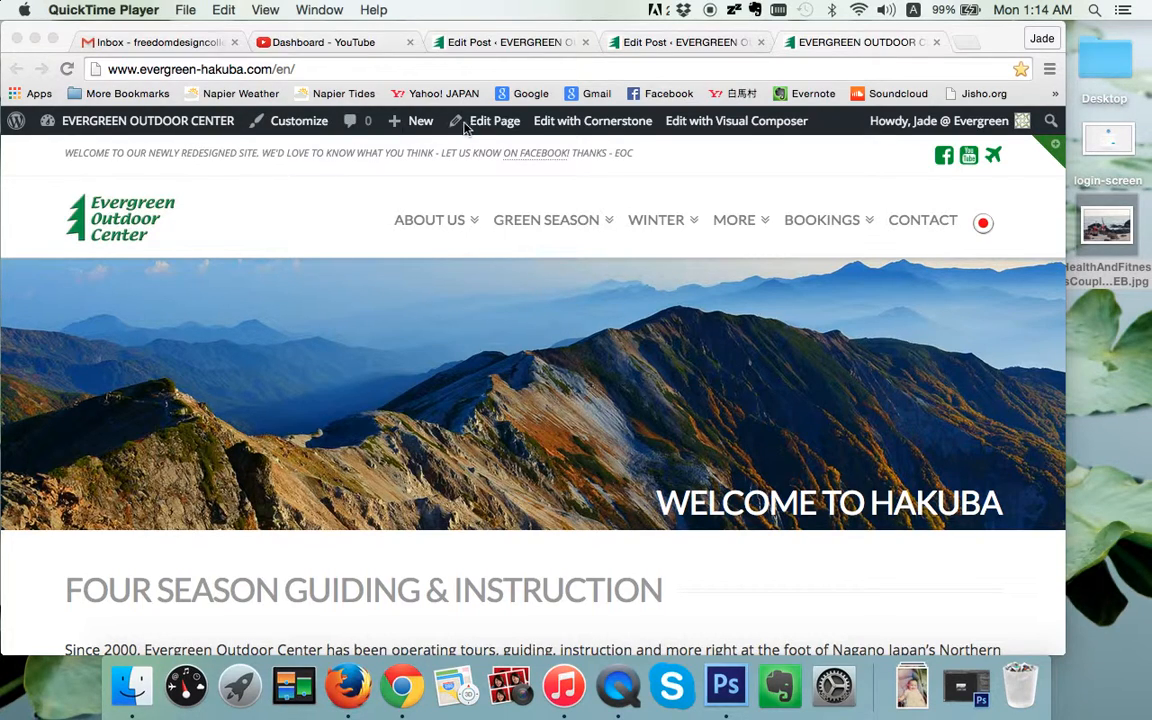
- Create a new post on the site and title it "Test Blog Post"
click(724, 161)
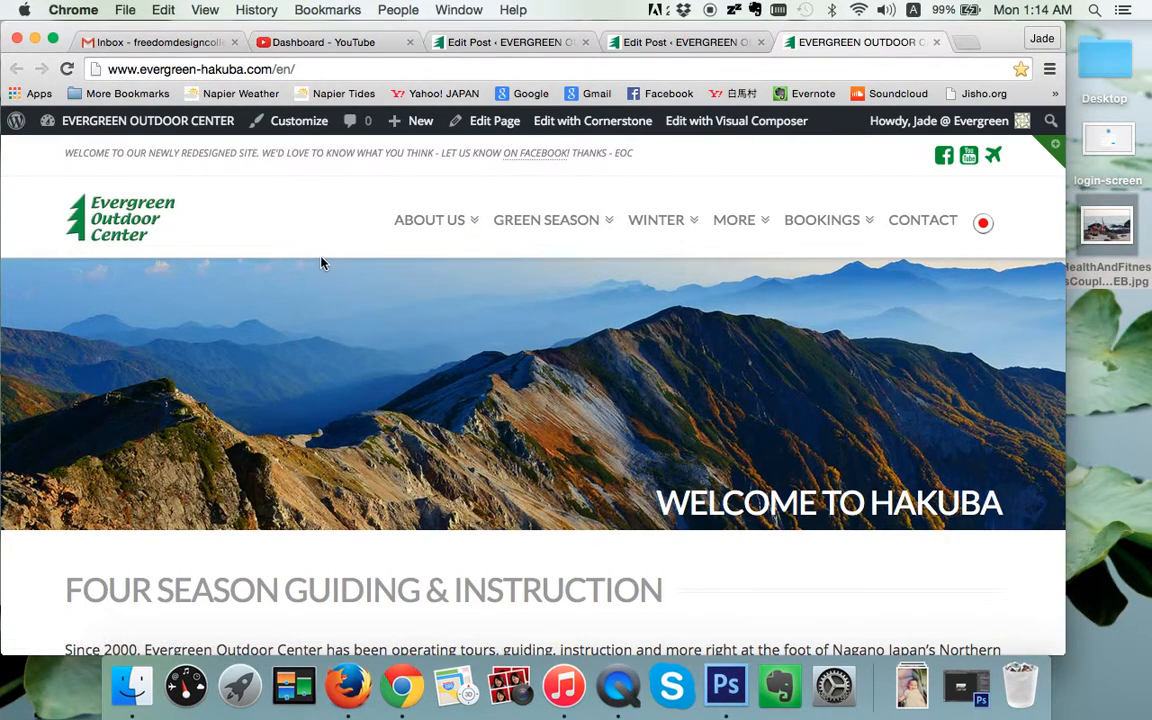
mouse_move(432, 128)
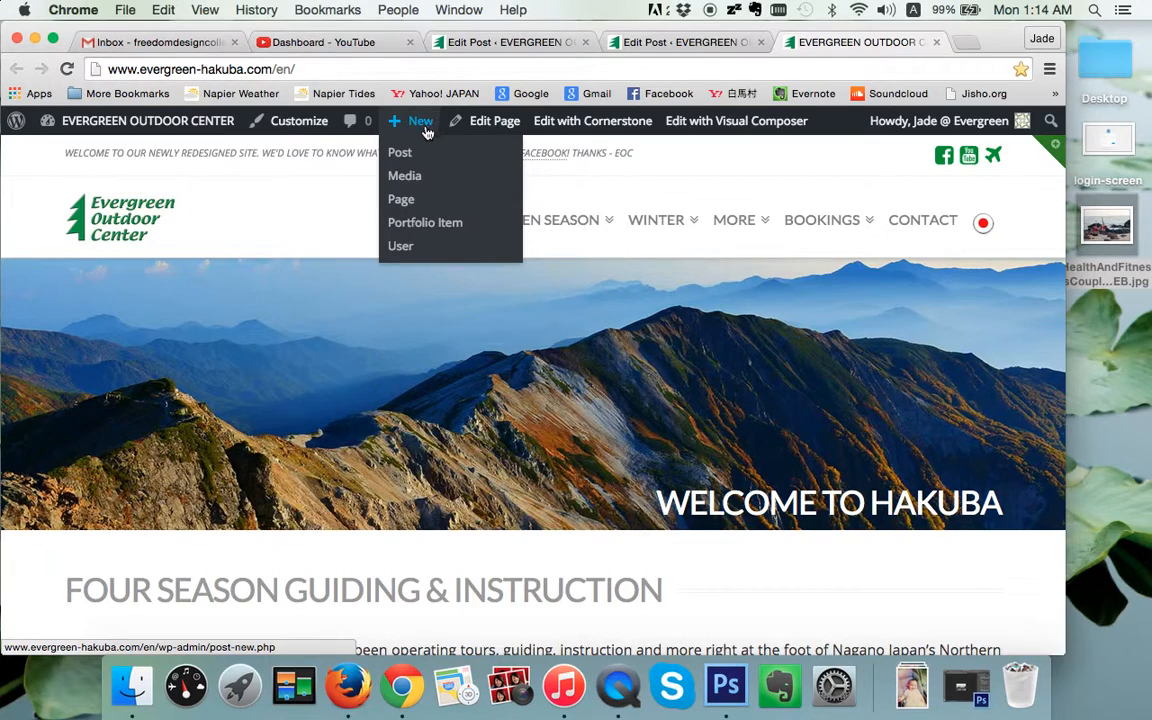
click(401, 157)
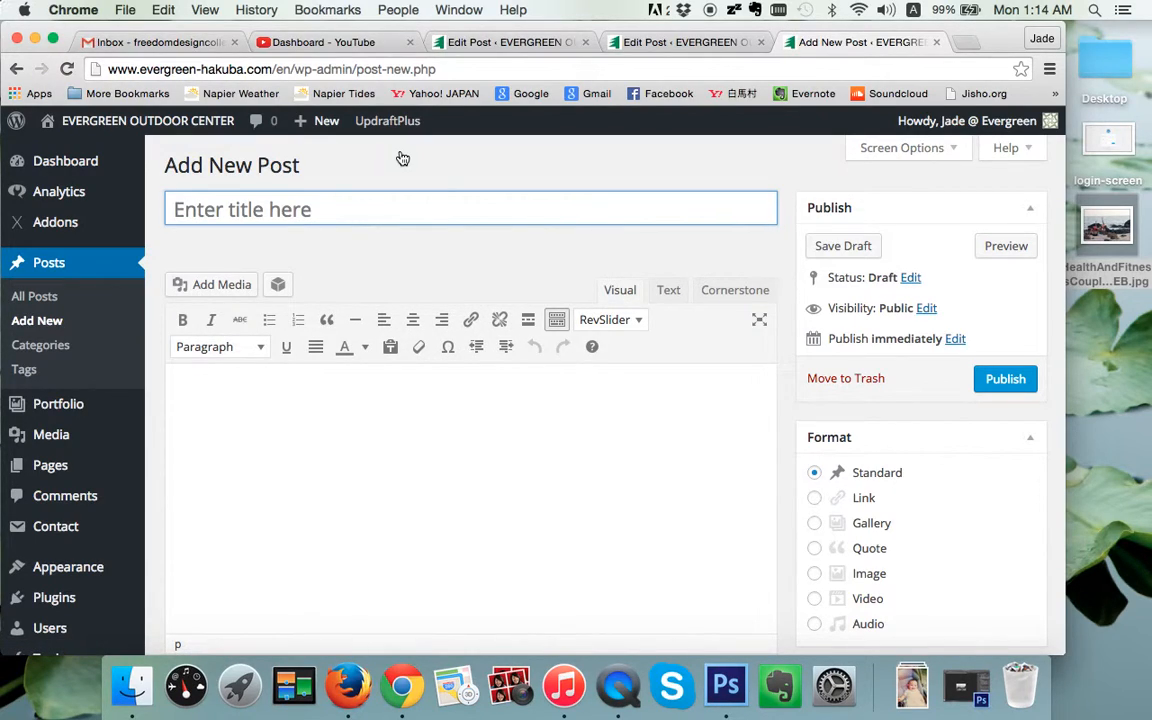
text(Te)
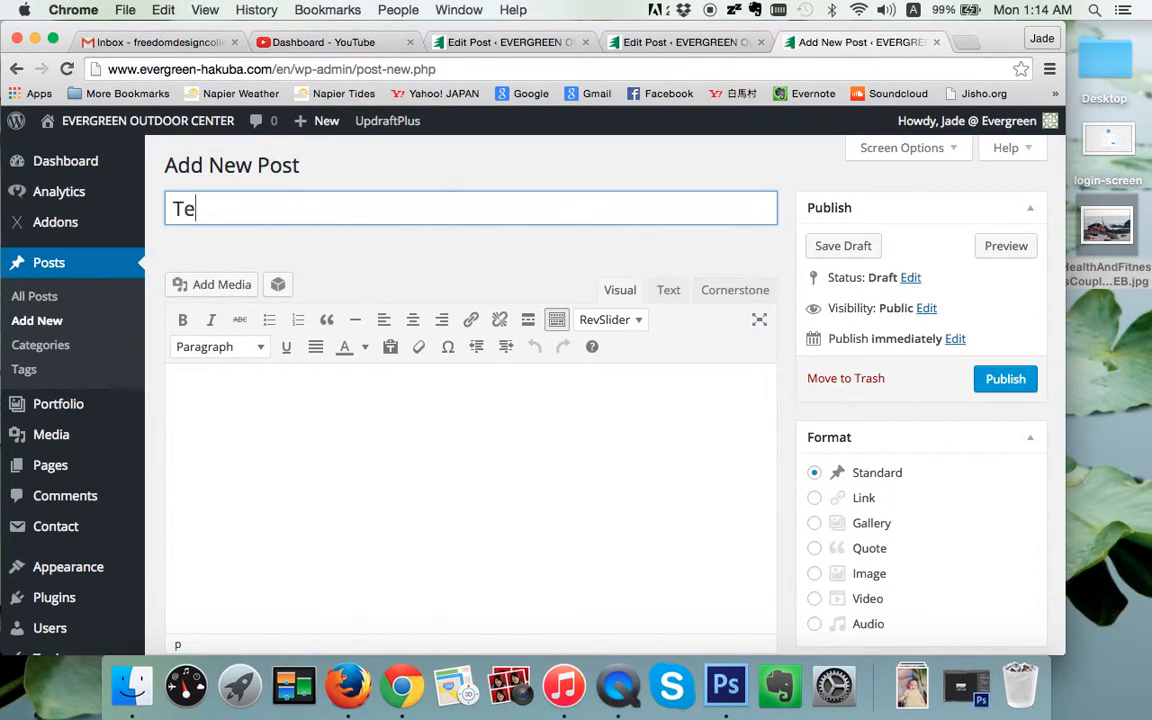
text(st Blog Post)
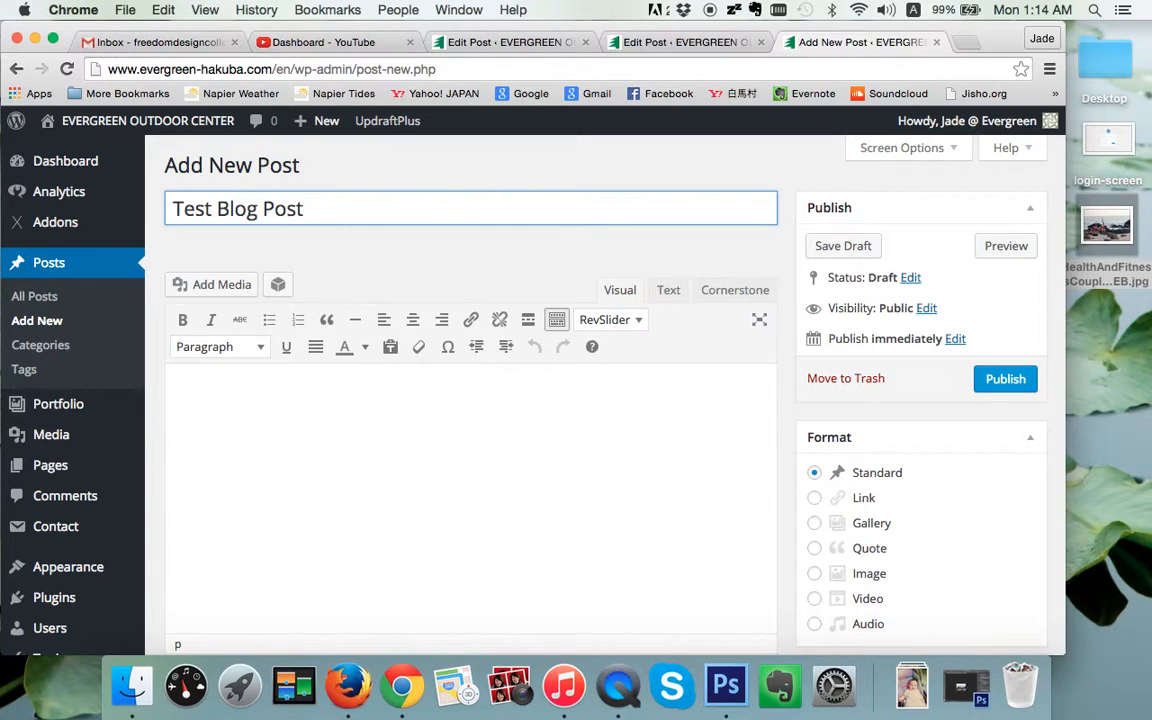
- Write "This is my test post." in the post body using the visual editor, then view the available paragraph formats
click(473, 399)
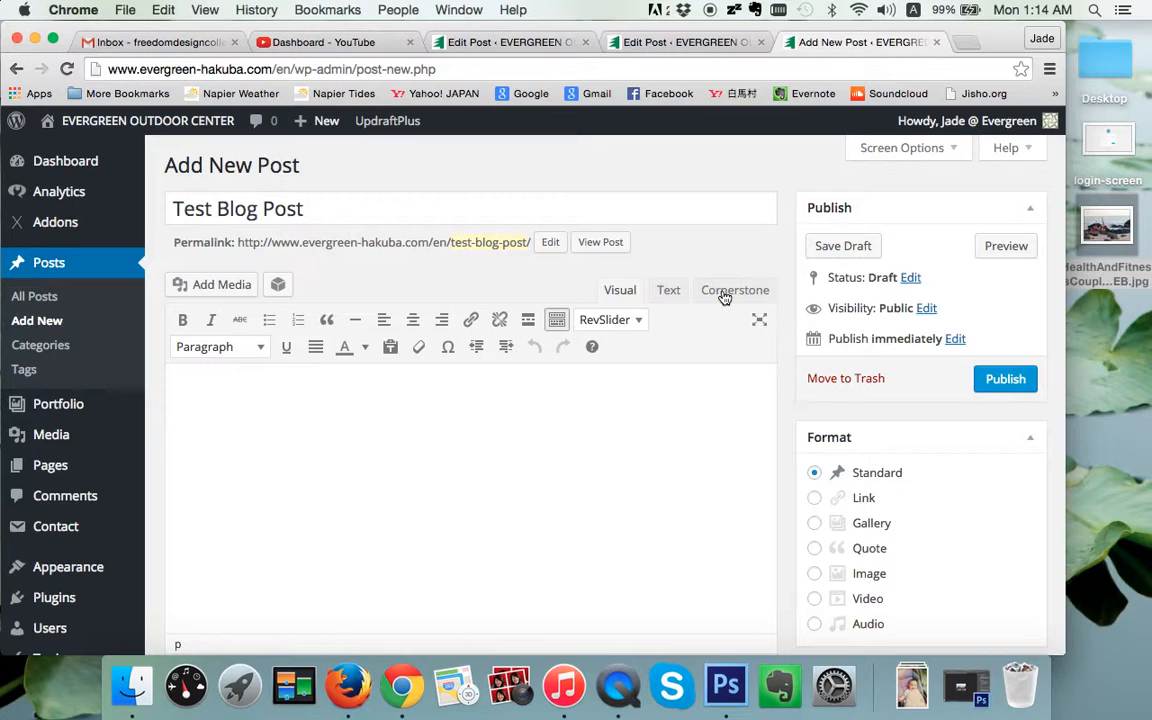
click(668, 291)
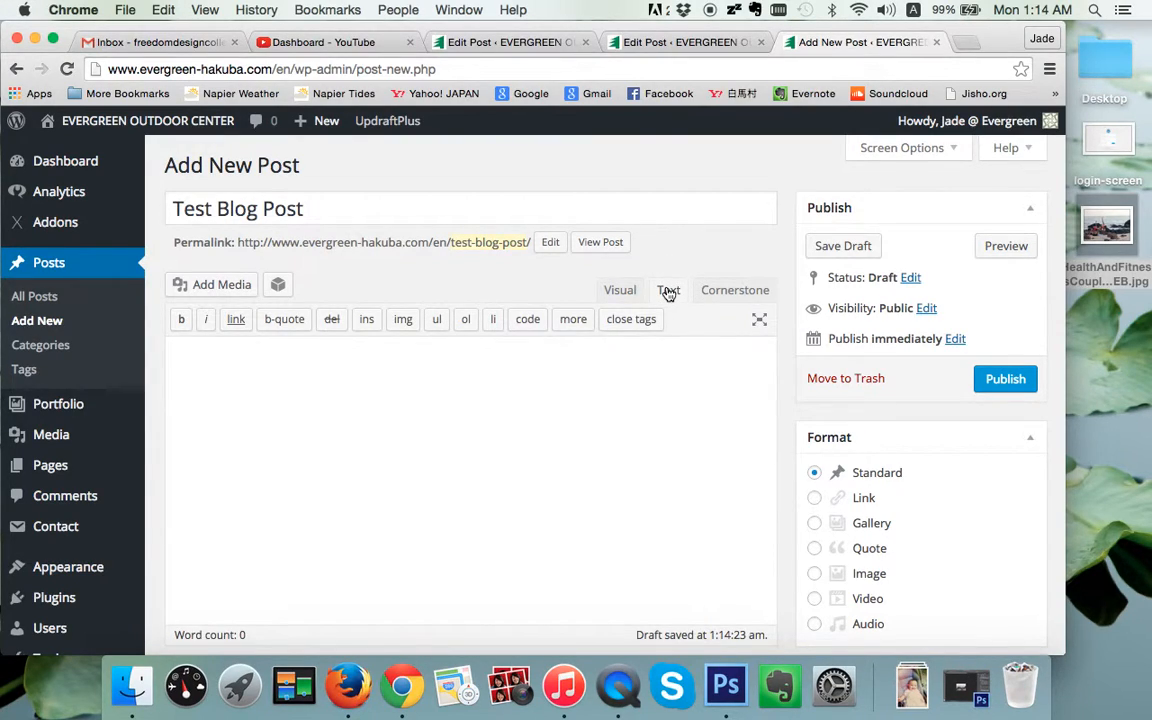
click(617, 290)
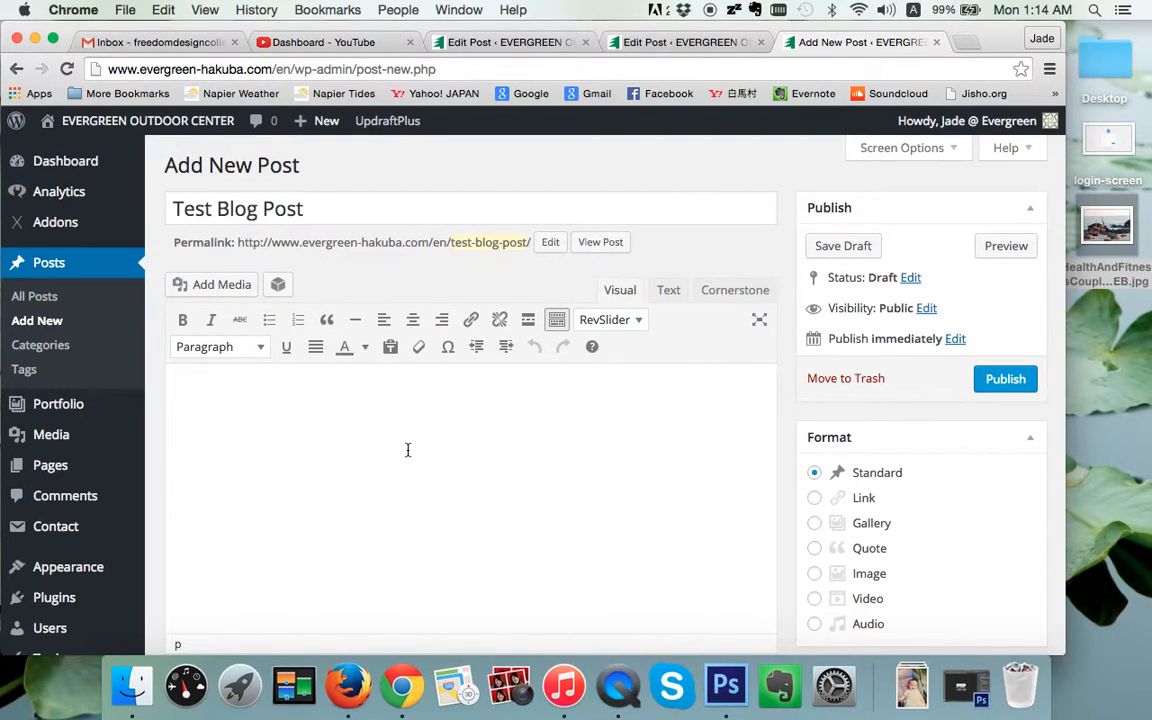
text(This is my test post.)
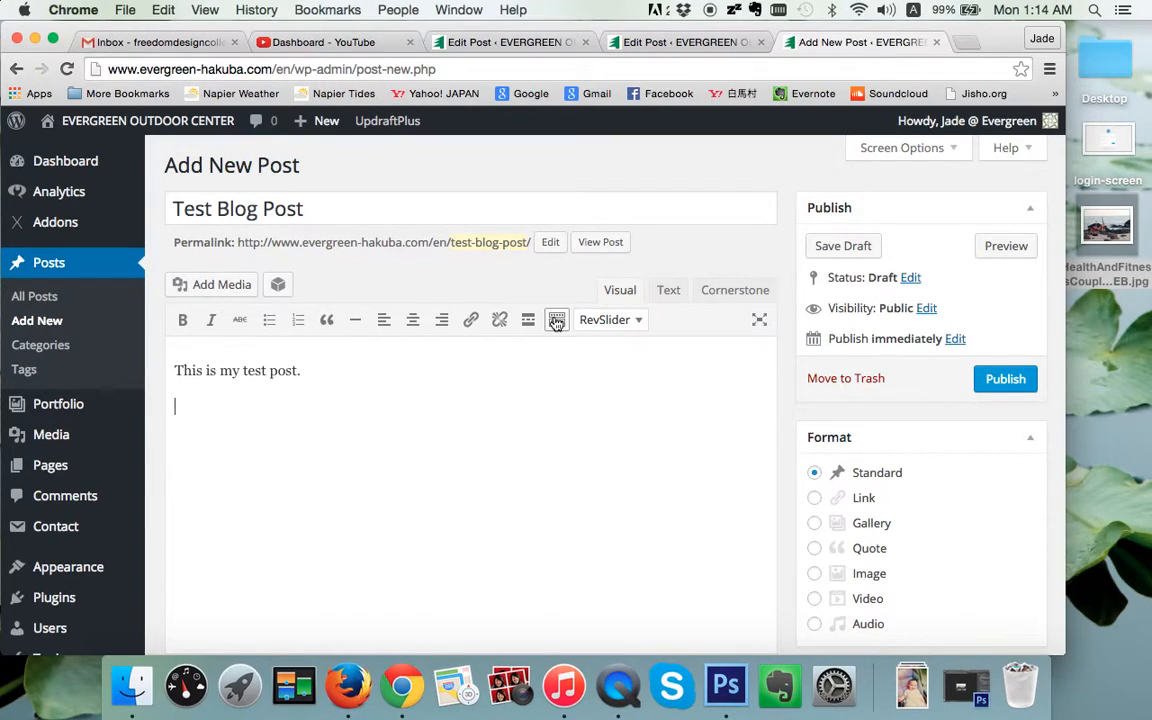
click(245, 346)
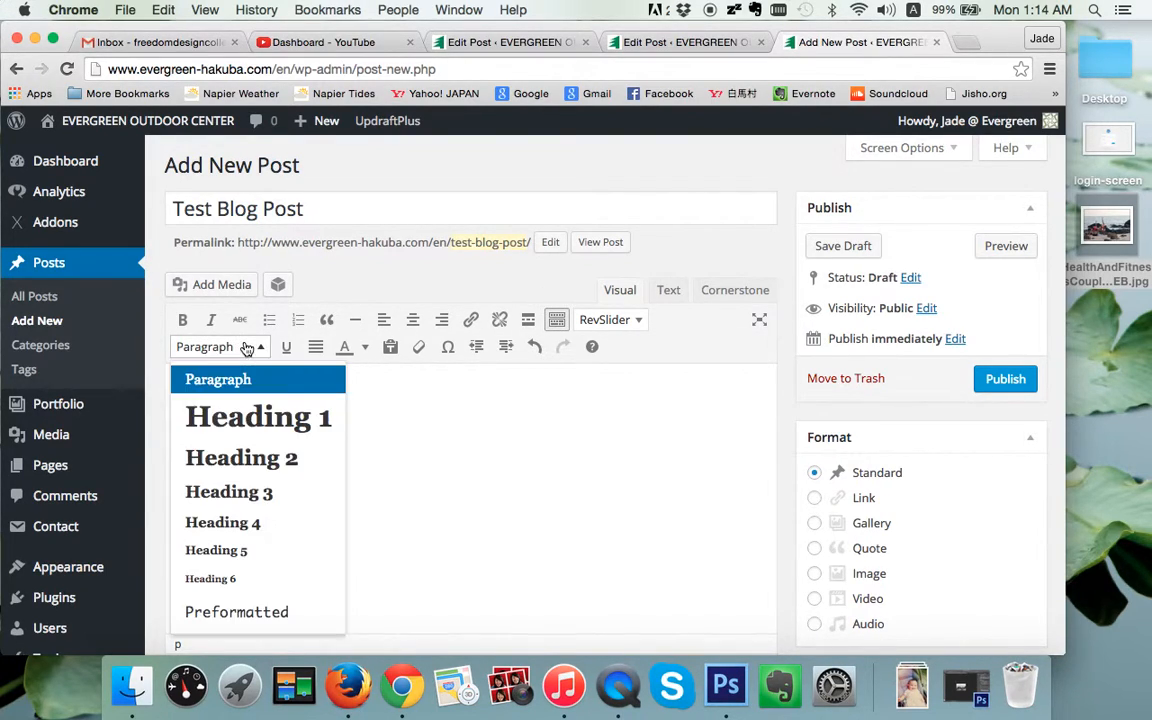
click(230, 346)
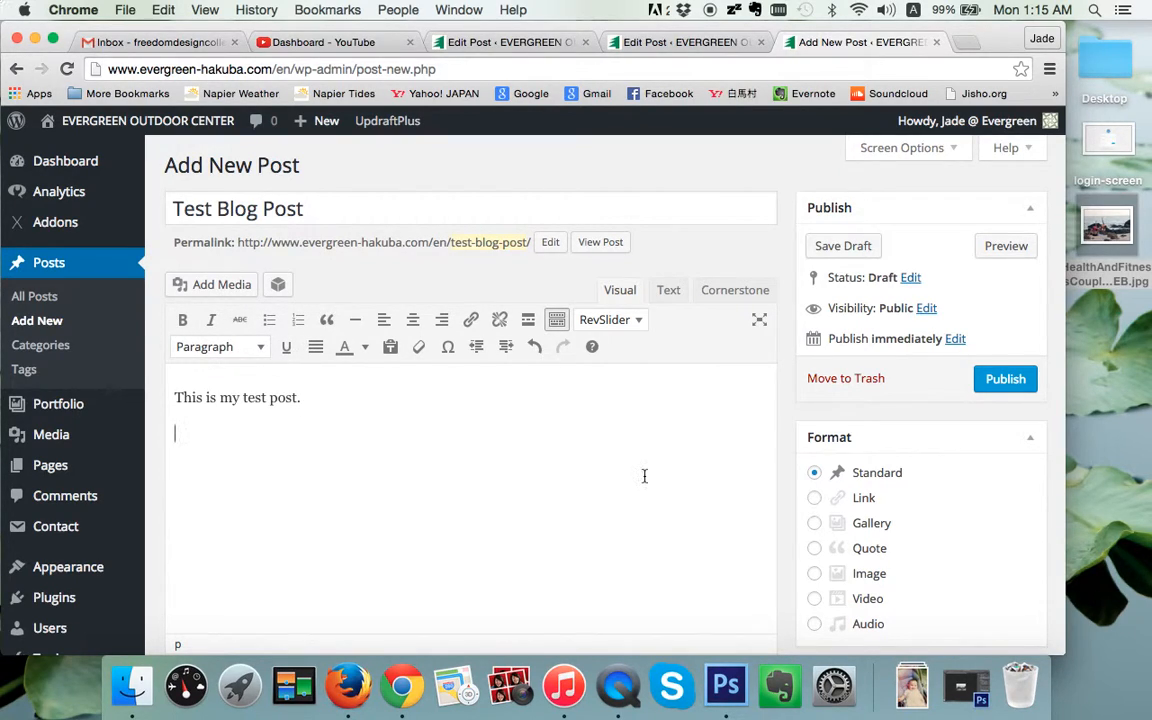
- Upload the HealthAndFitnessCouple JPG from the desktop to the media library through the post's media dialog
click(229, 287)
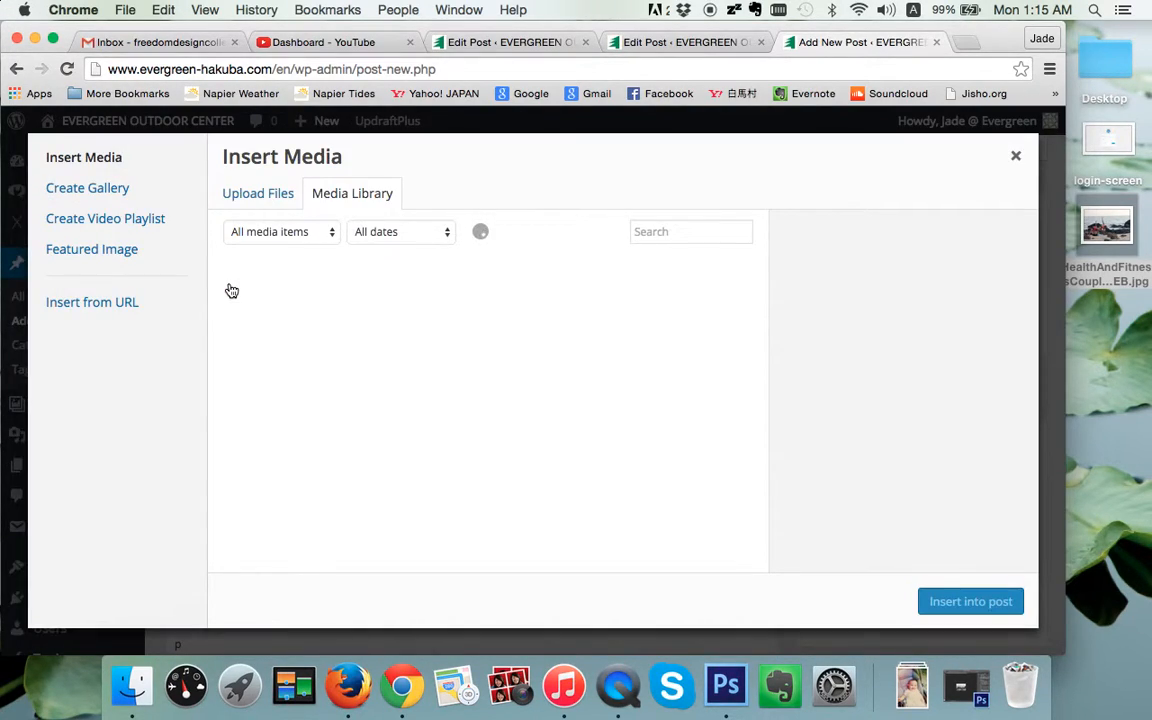
click(248, 196)
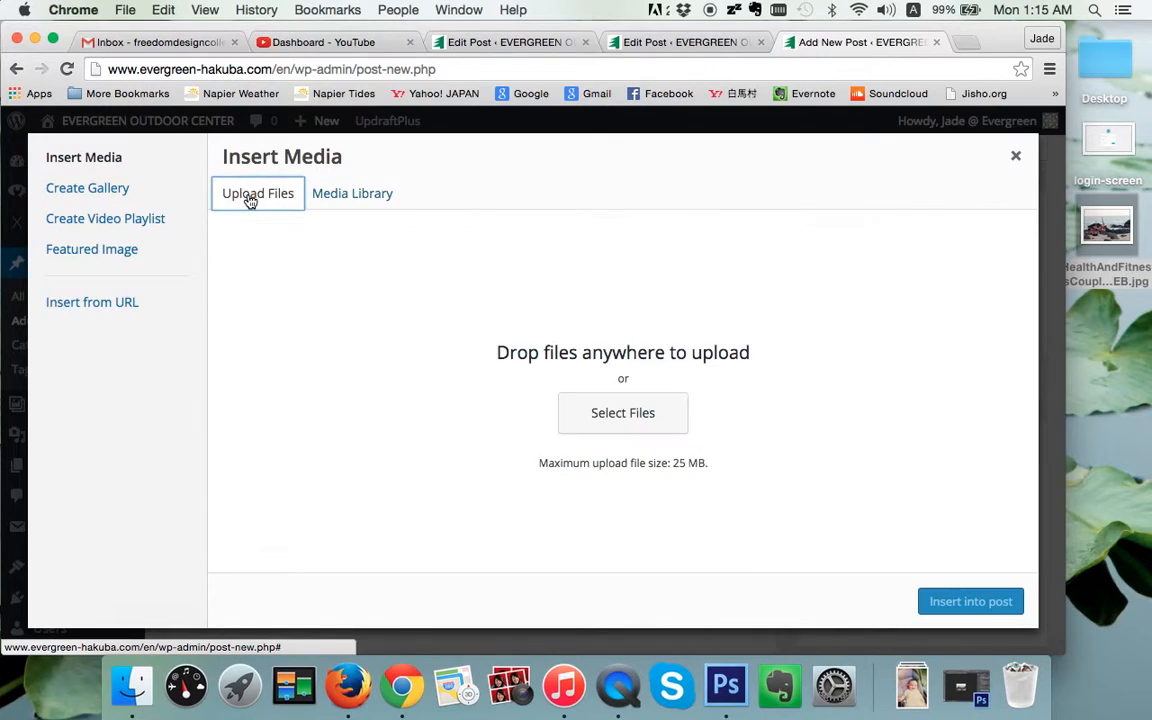
click(337, 195)
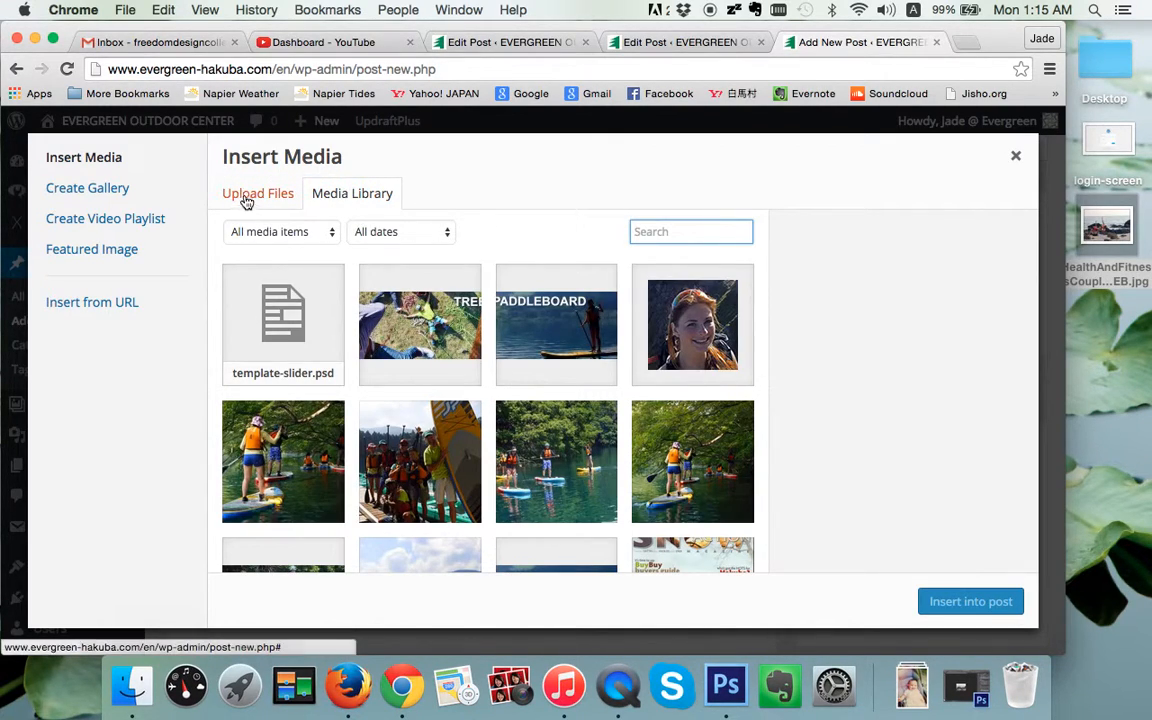
click(245, 201)
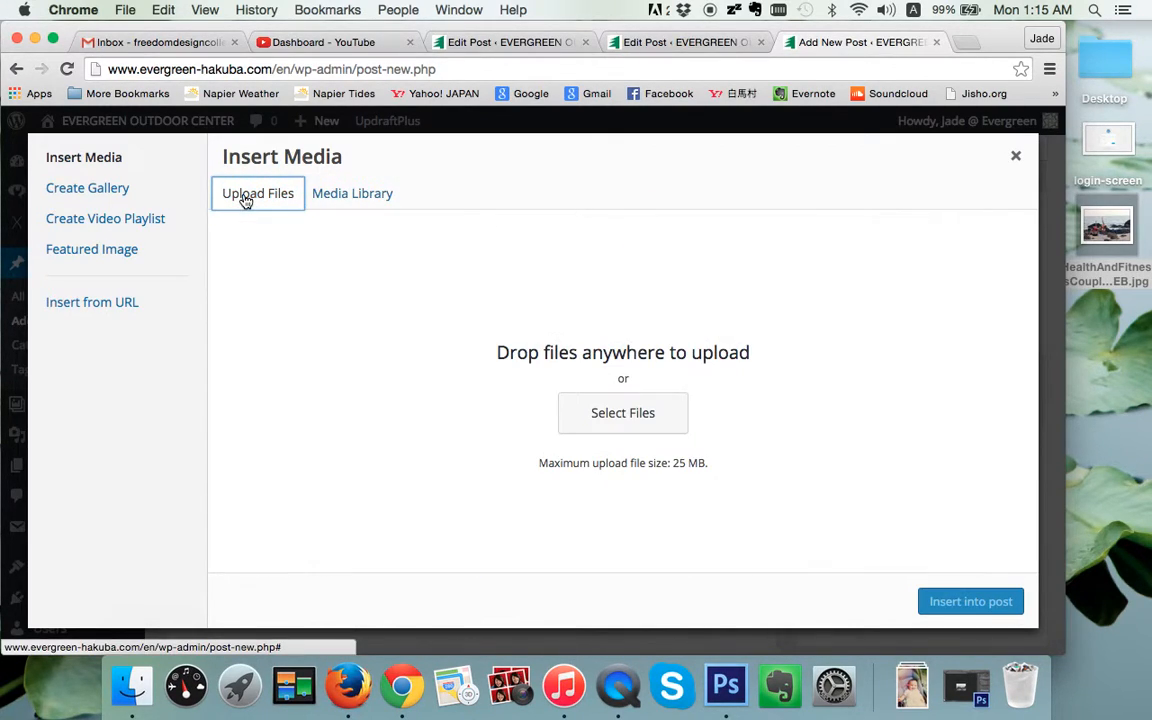
click(1103, 216)
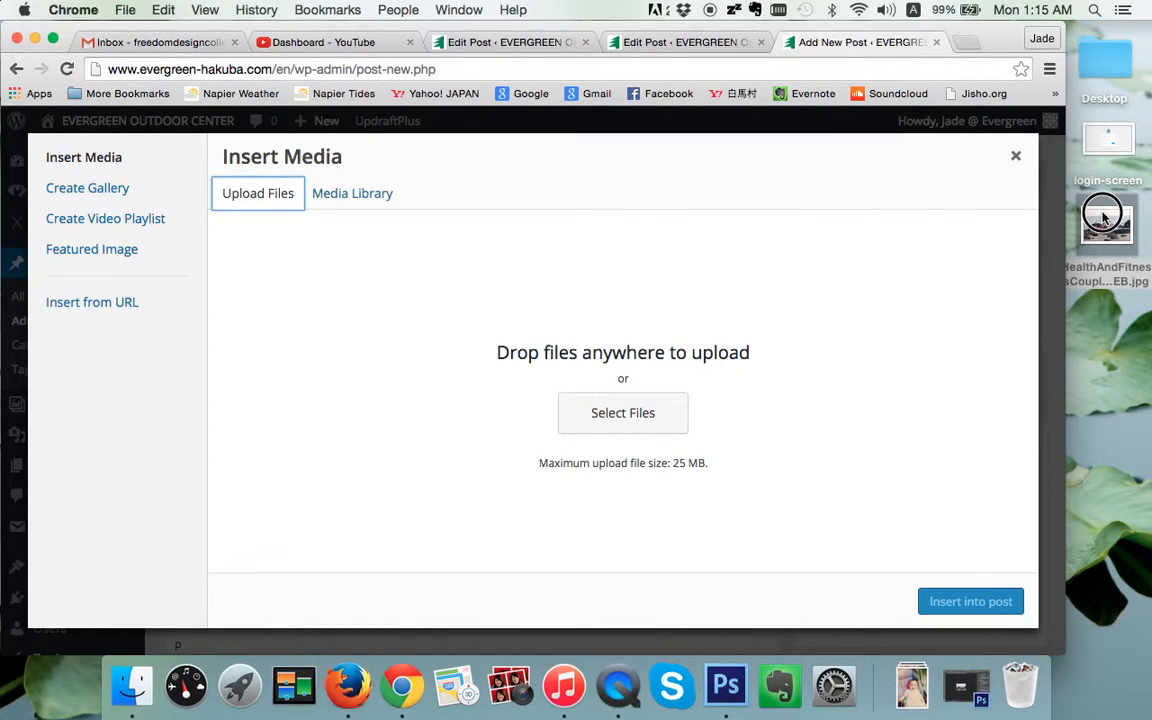
mouse_move(1103, 216)
mouse_down()
mouse_move(488, 432)
mouse_move(552, 290)
mouse_move(503, 345)
mouse_up()
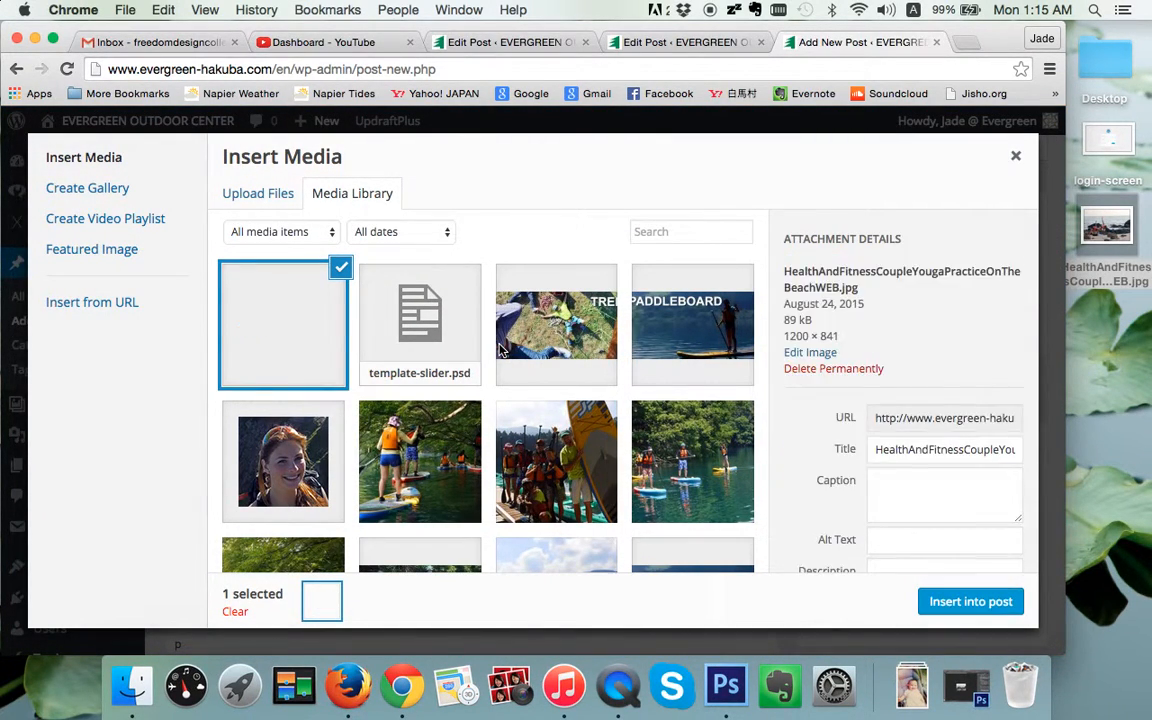
- Give the uploaded image the alt text "yoga on the beach" and insert it into the post
scroll(909, 453, down, 2)
scroll(909, 453, down, 1)
click(907, 471)
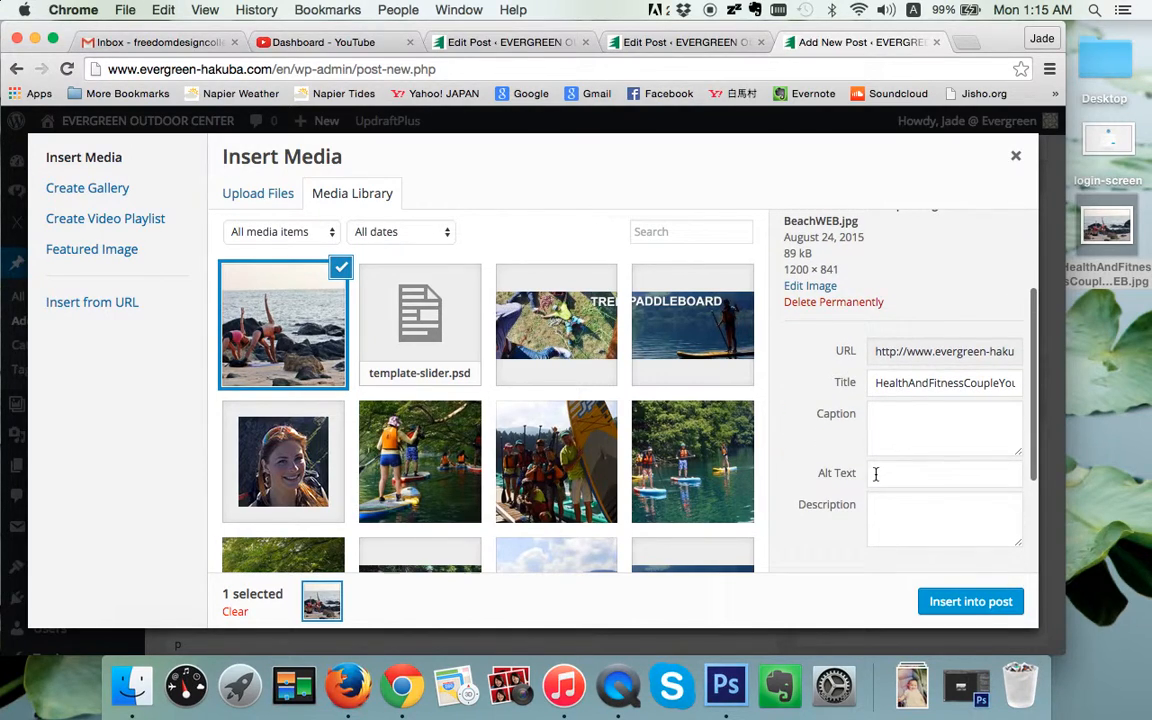
text(yoga on the beach)
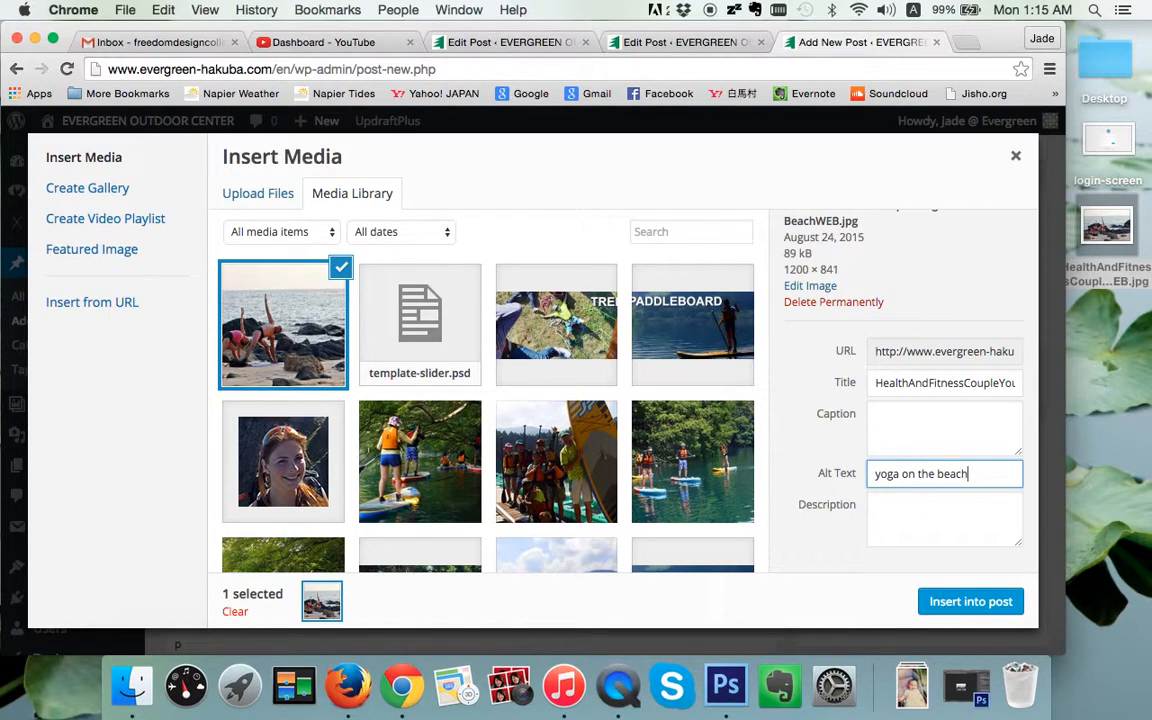
click(955, 601)
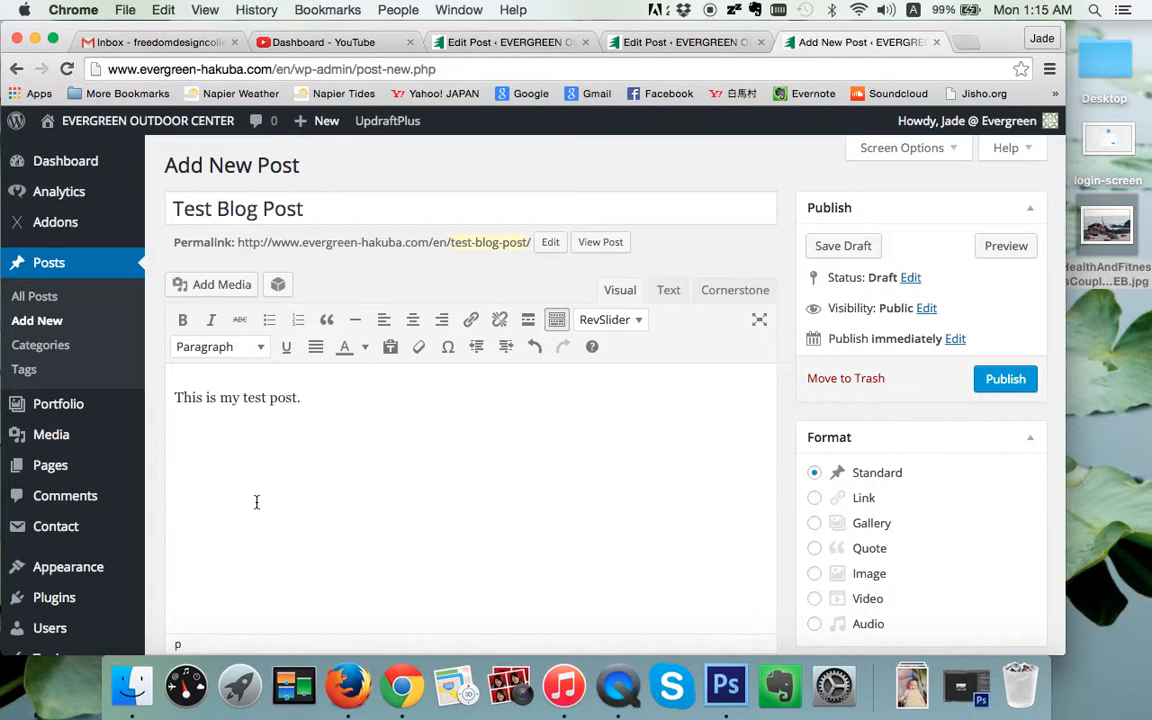
- Change the inserted image's display size to Full Size – 1200 × 841 and update it
scroll(353, 492, down, 2)
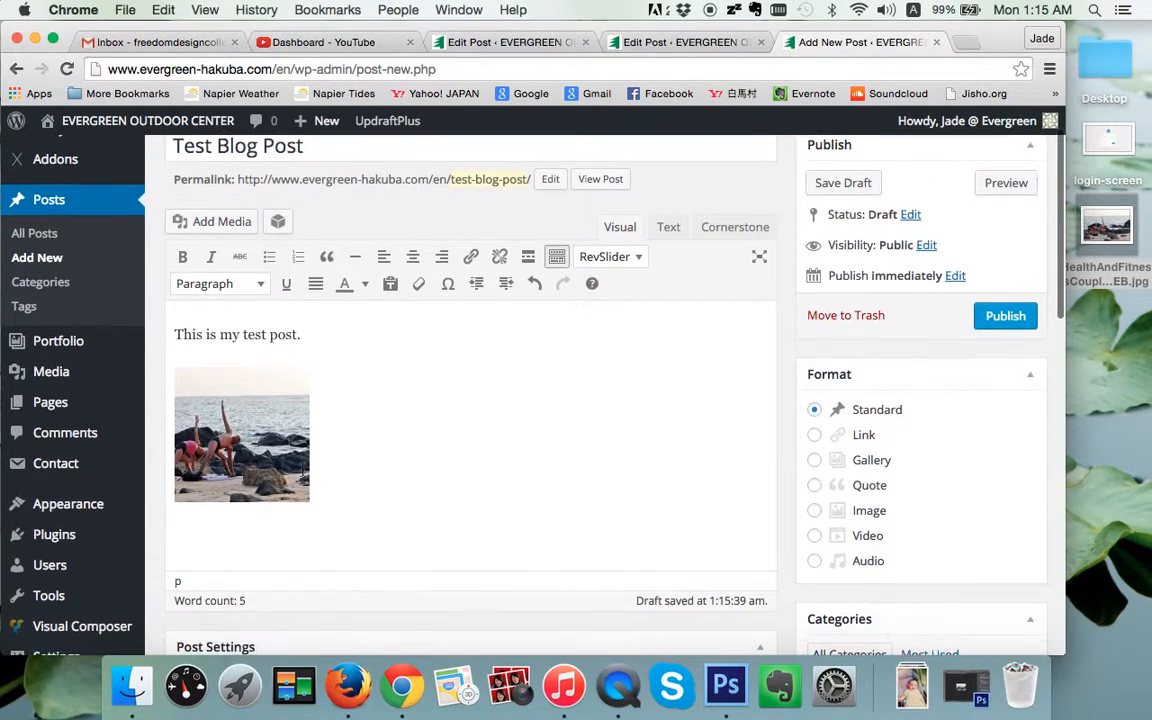
click(245, 400)
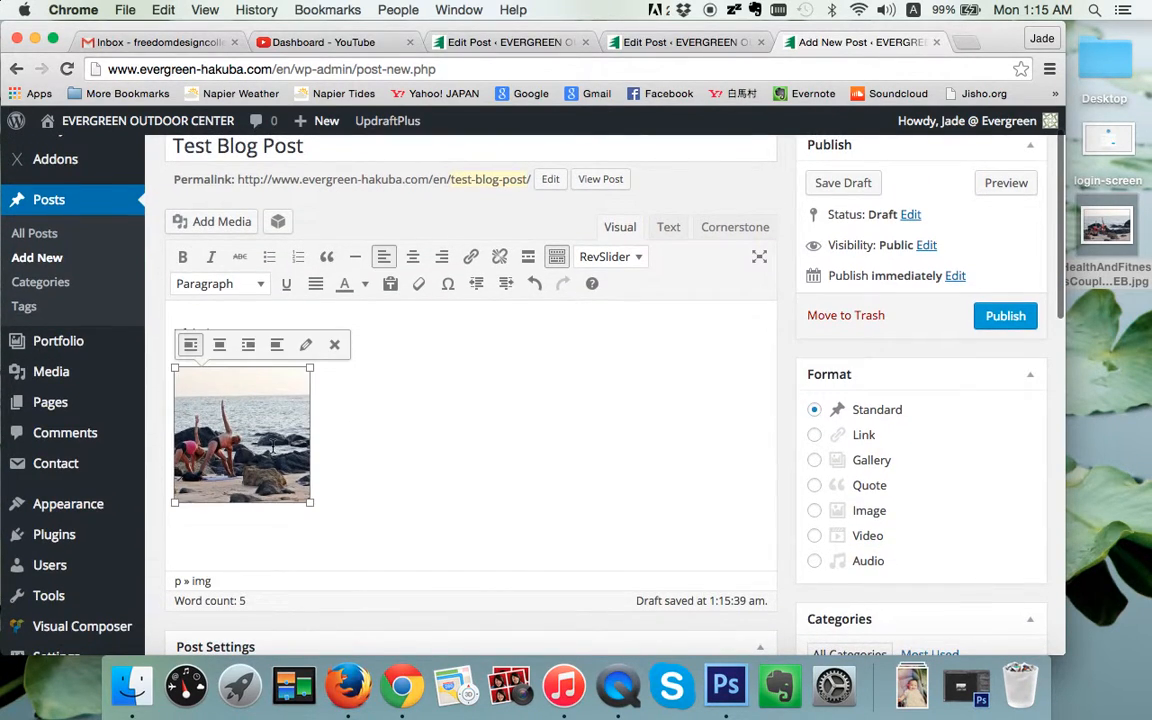
click(305, 345)
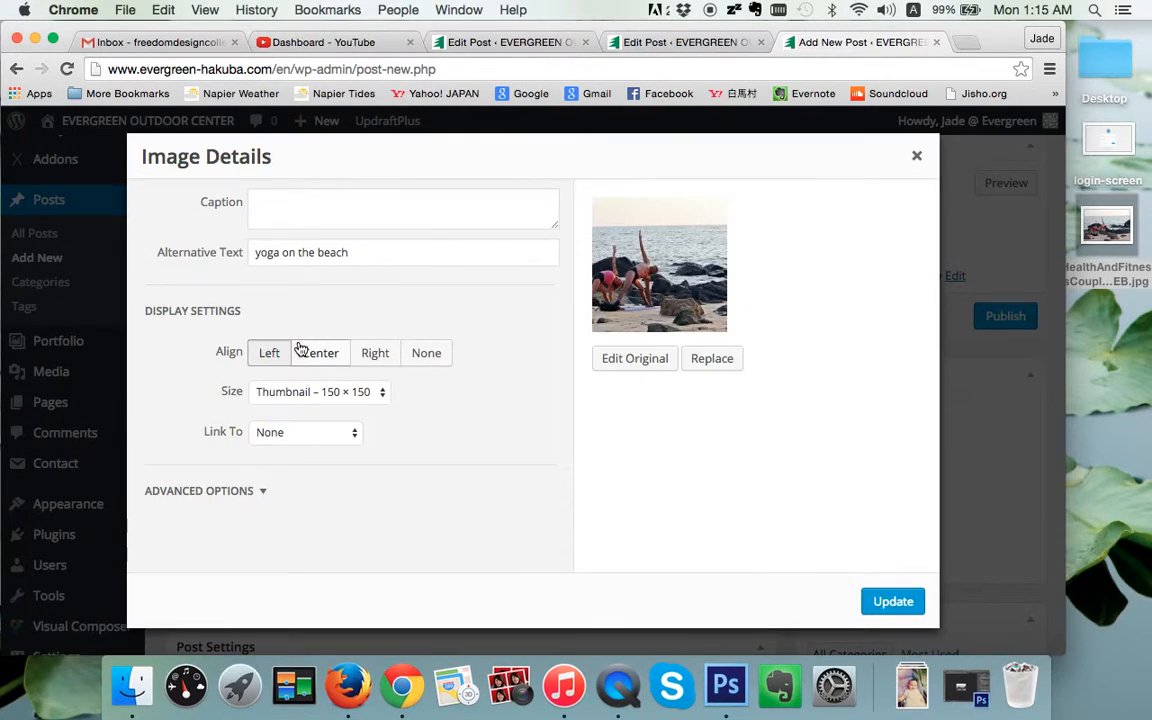
click(293, 395)
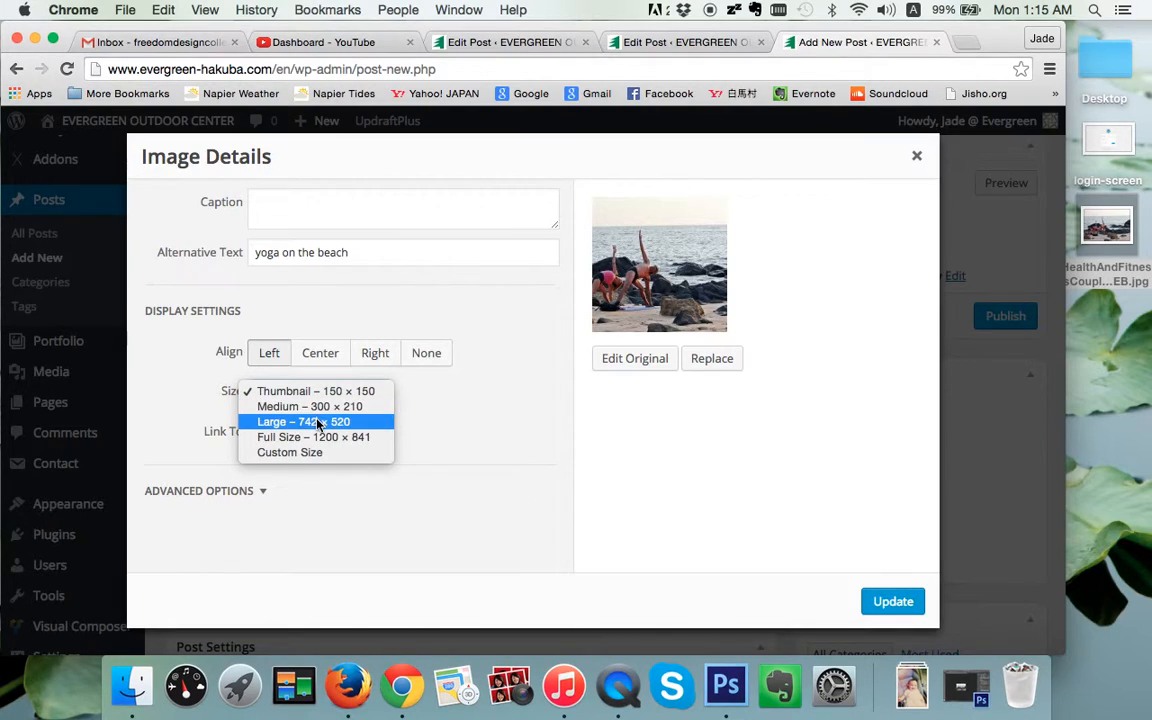
click(318, 424)
click(309, 392)
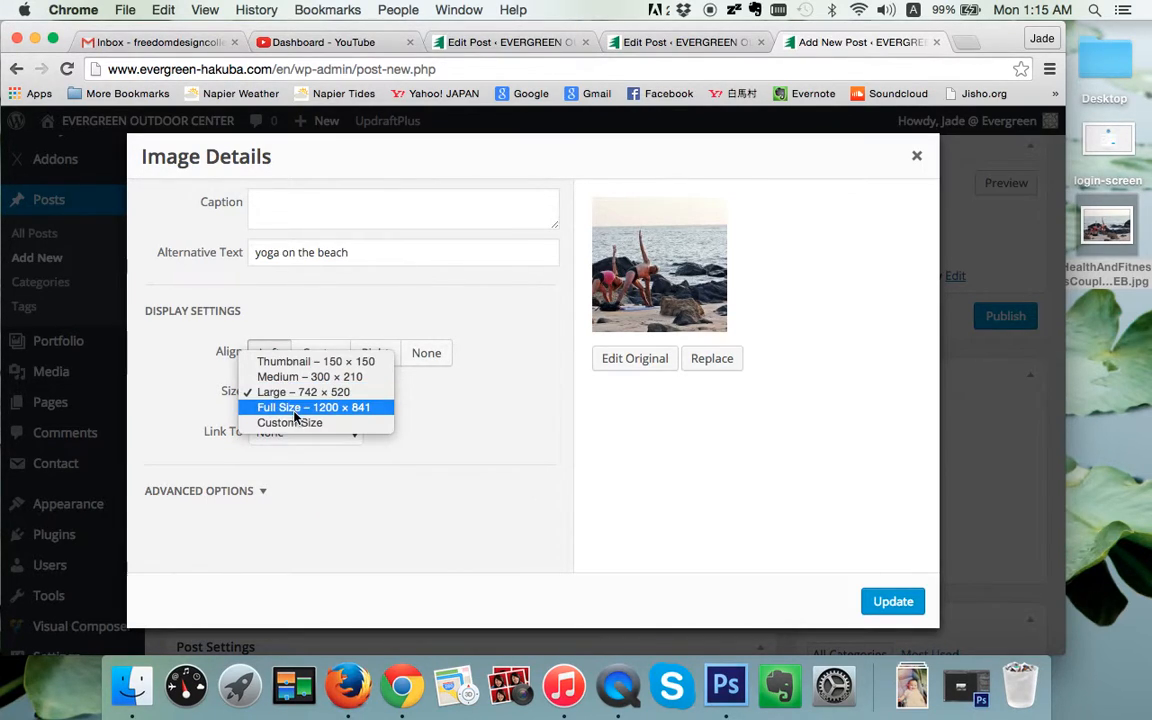
click(295, 410)
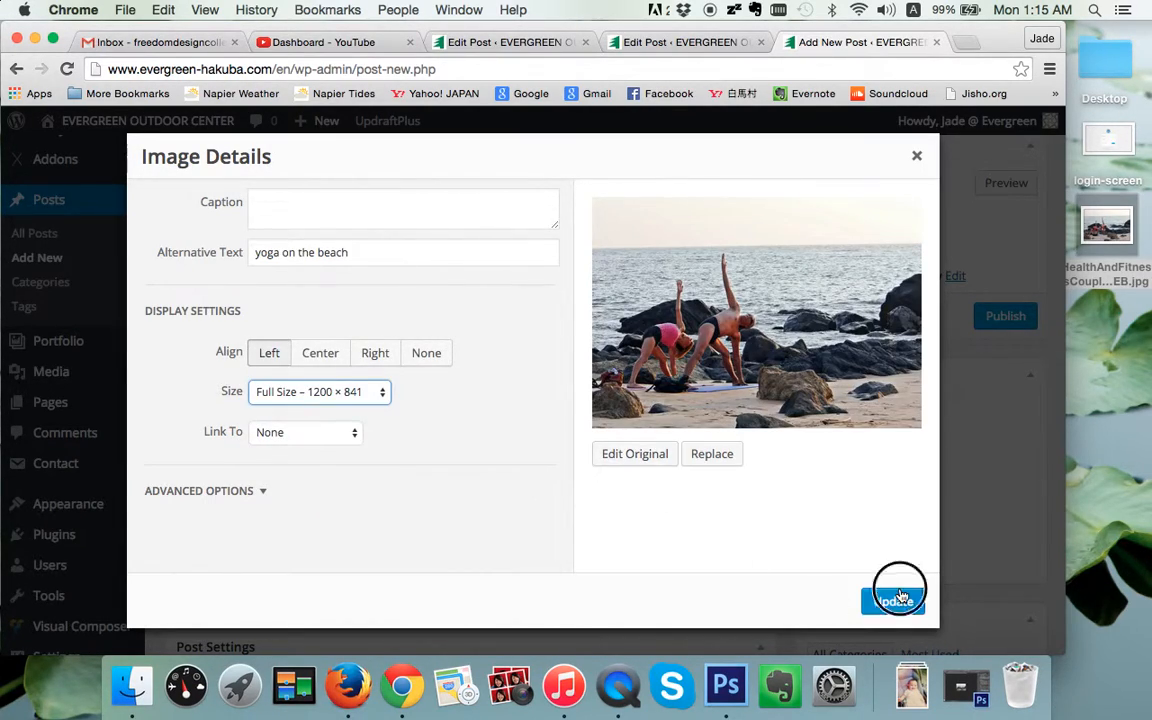
click(892, 600)
- Check how the full-size image sits beneath the text in the post body
scroll(686, 432, down, 5)
scroll(686, 432, up, 5)
scroll(686, 432, down, 6)
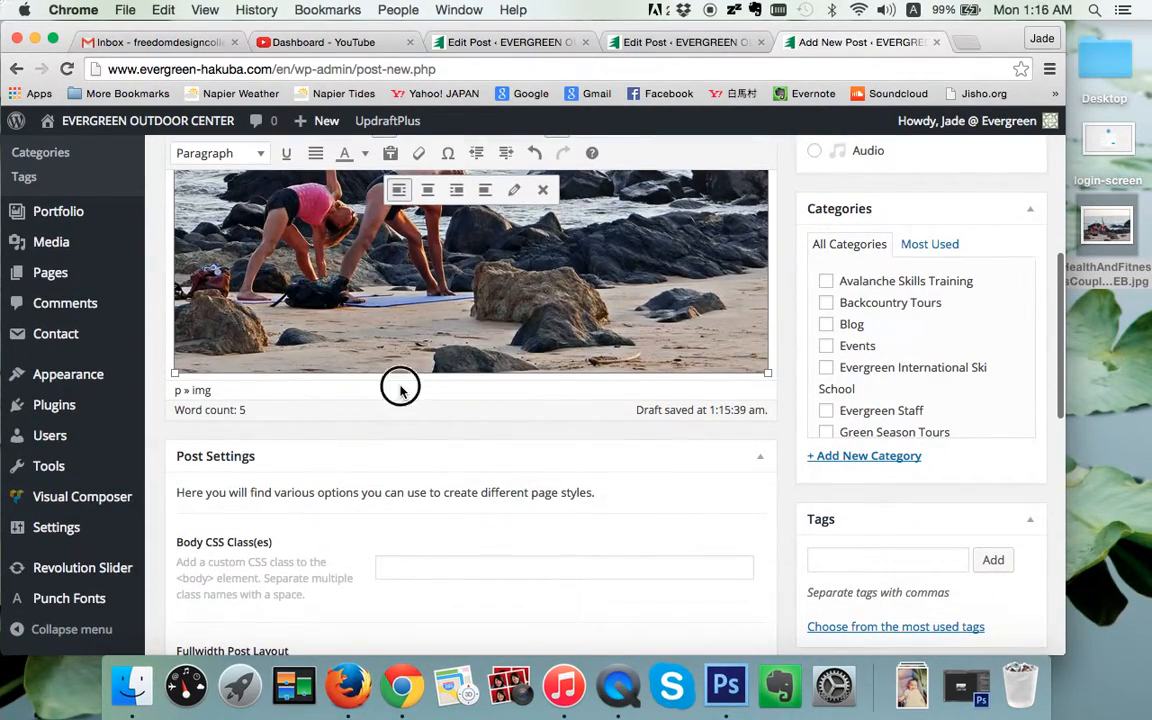
scroll(400, 391, down, 2)
scroll(400, 391, up, 6)
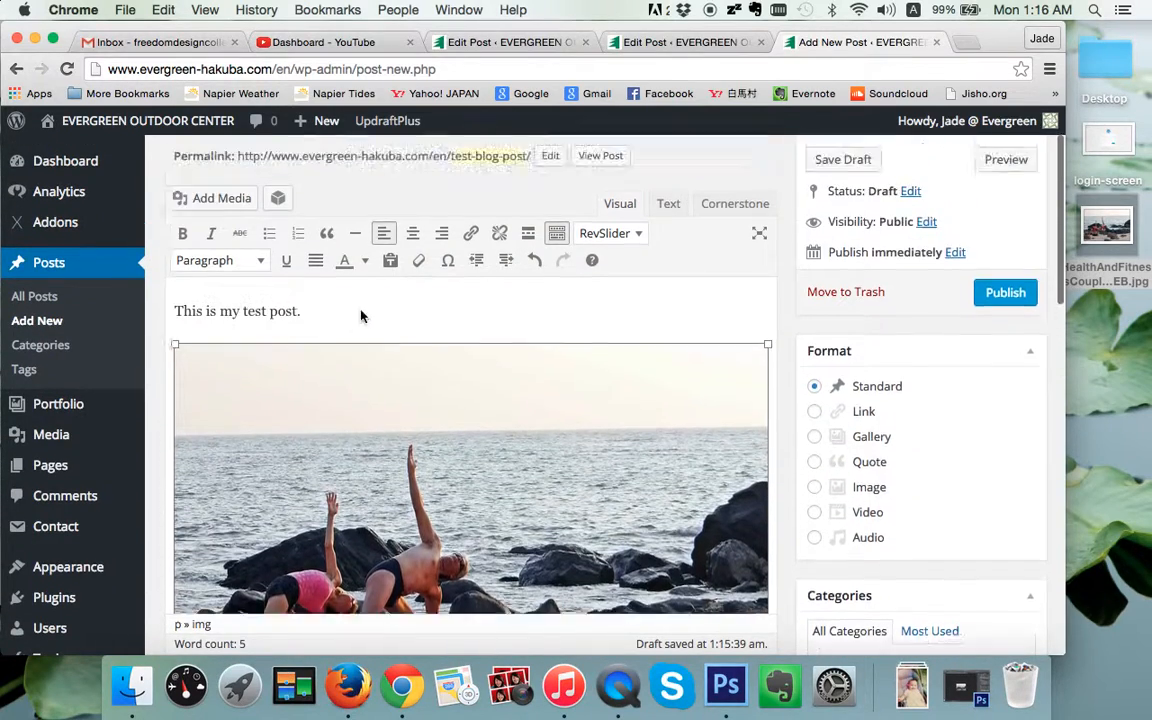
scroll(361, 310, down, 2)
scroll(361, 310, down, 2)
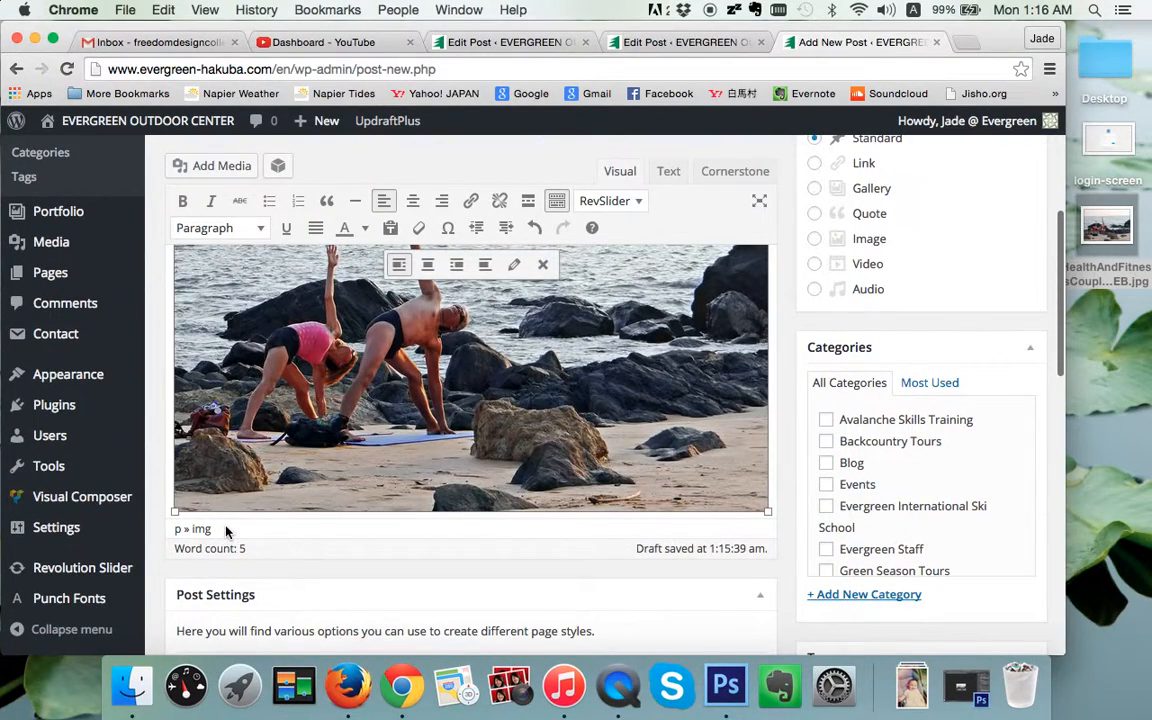
- Add the placeholder text "ff" on a new line after the image code, and check it in the visual editor
click(179, 524)
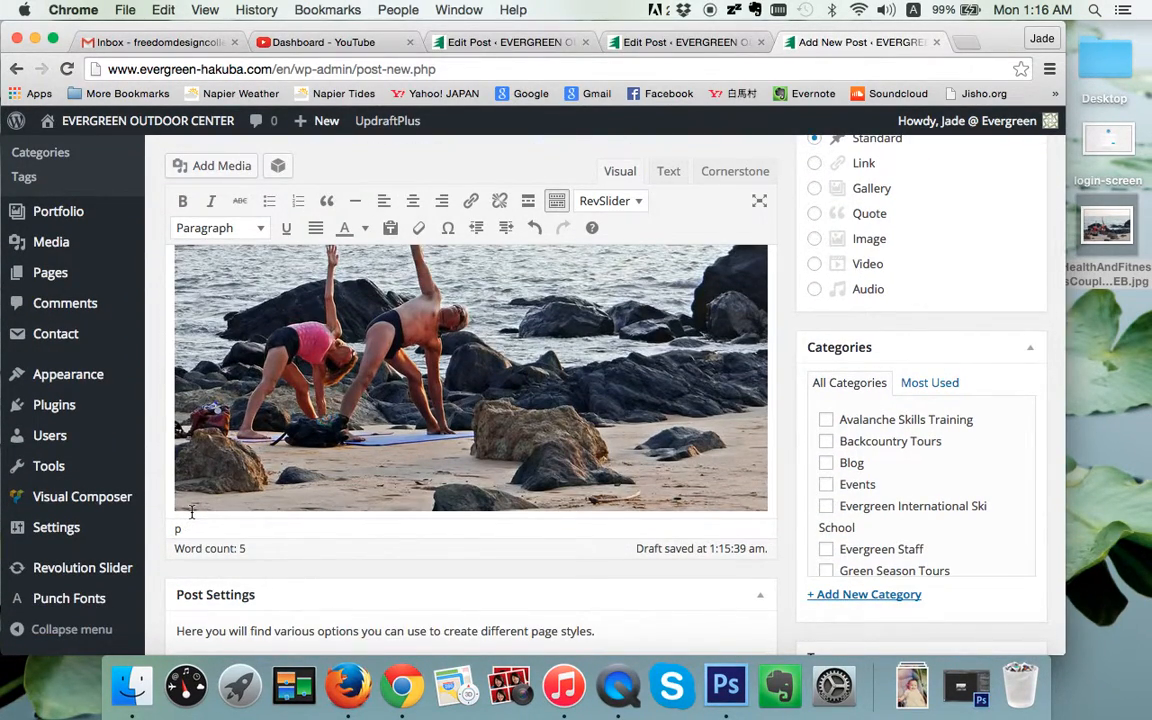
click(667, 172)
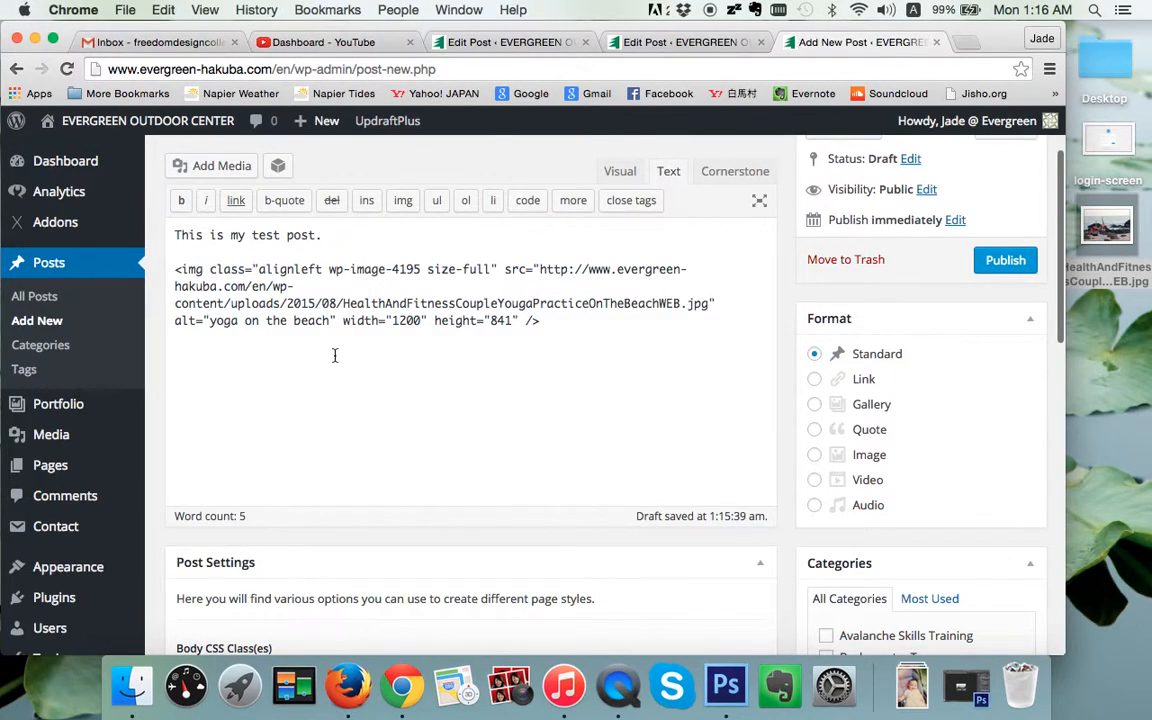
click(562, 319)
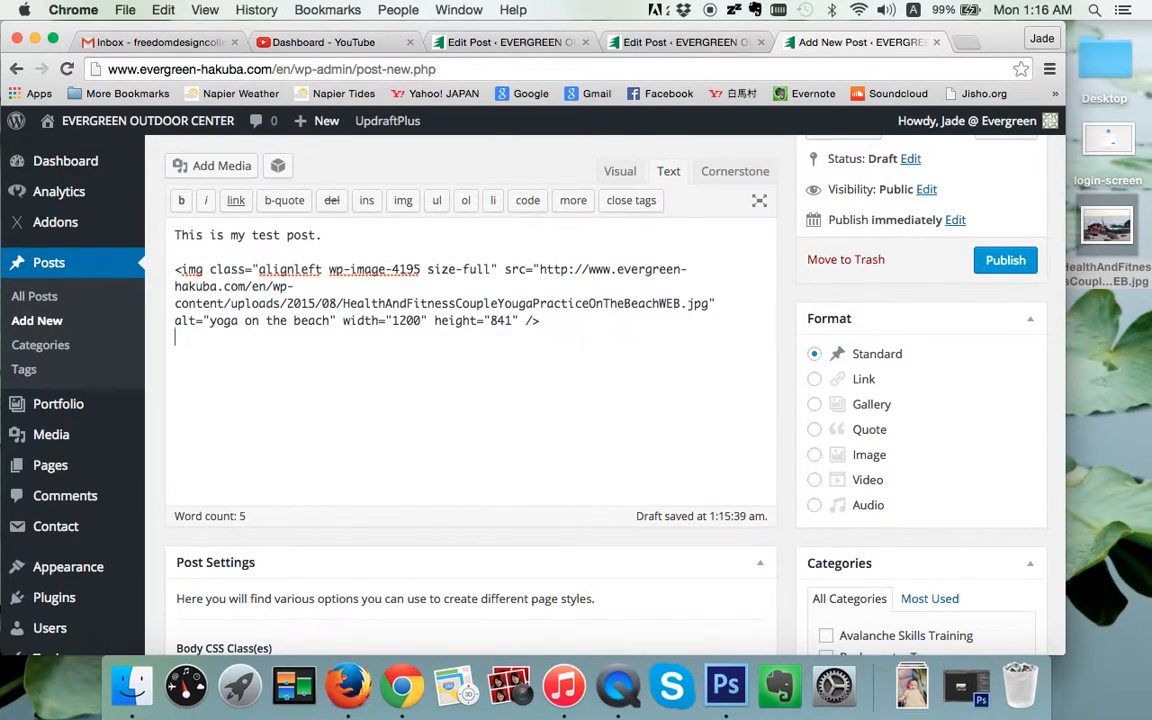
text(ff)
click(620, 171)
scroll(399, 363, down, 4)
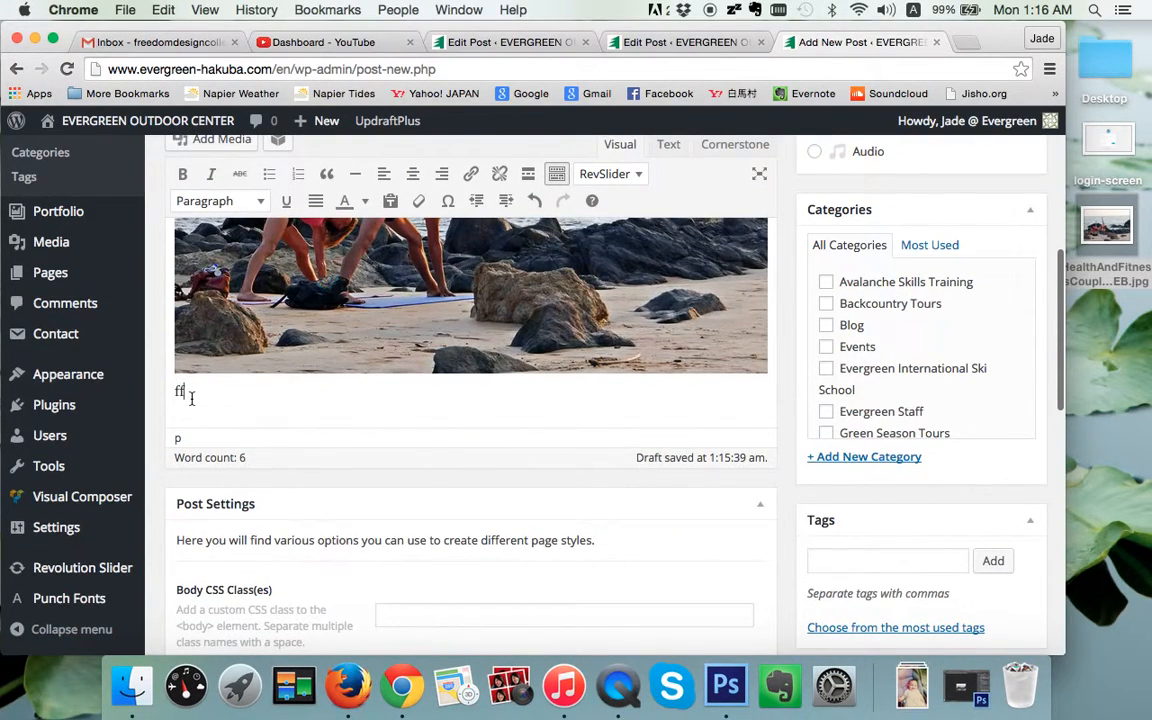
- Delete the placeholder text "ff" and its line below the image
key(BackSpace)
key(BackSpace)
key(BackSpace)
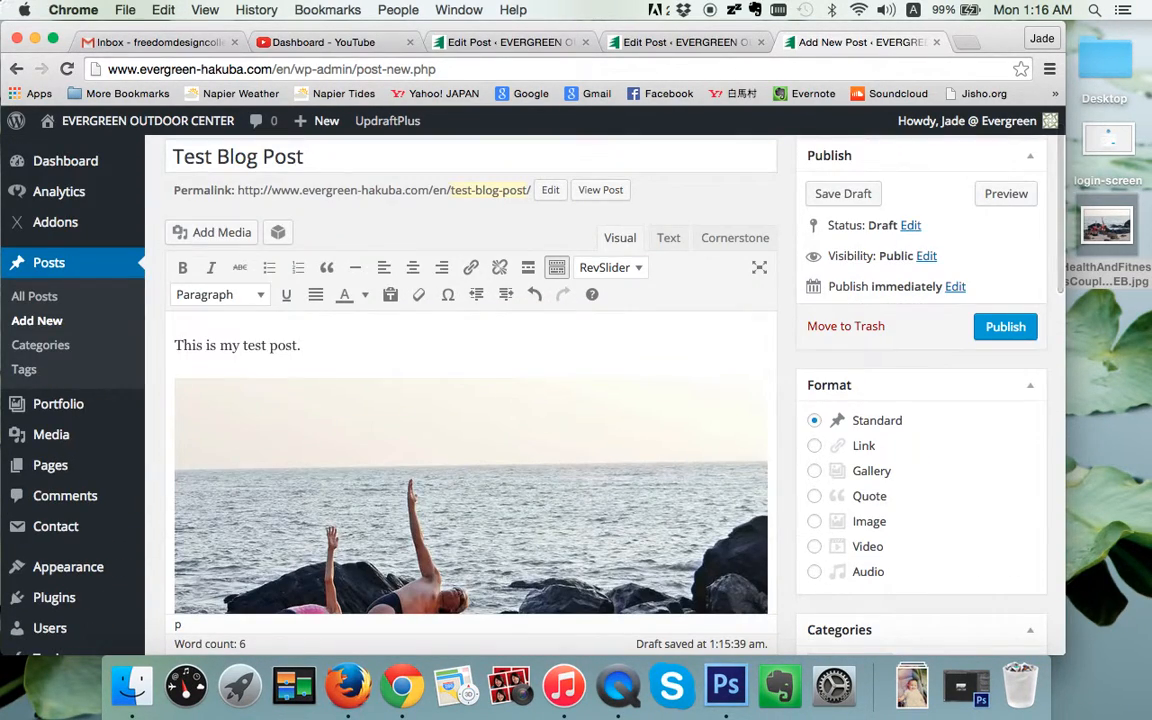
scroll(413, 228, down, 5)
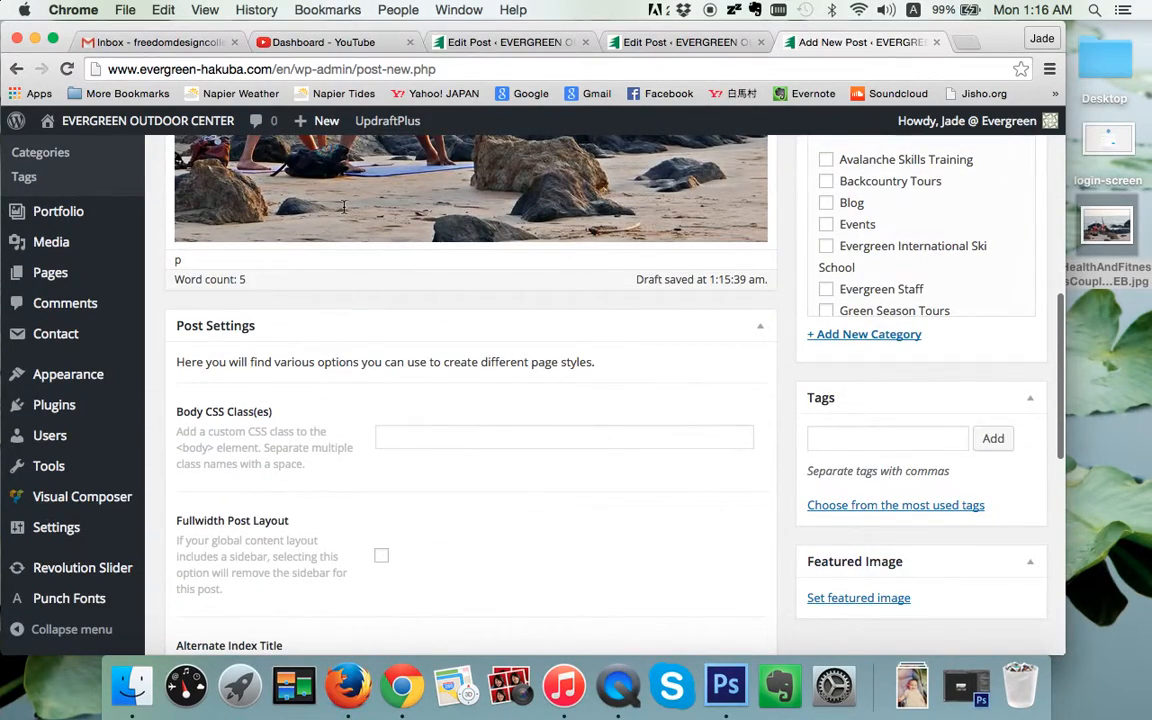
- Delete the full-size image from the post body, leaving only the text line "This is my test post."
scroll(346, 212, up, 5)
scroll(346, 214, down, 3)
scroll(257, 316, up, 3)
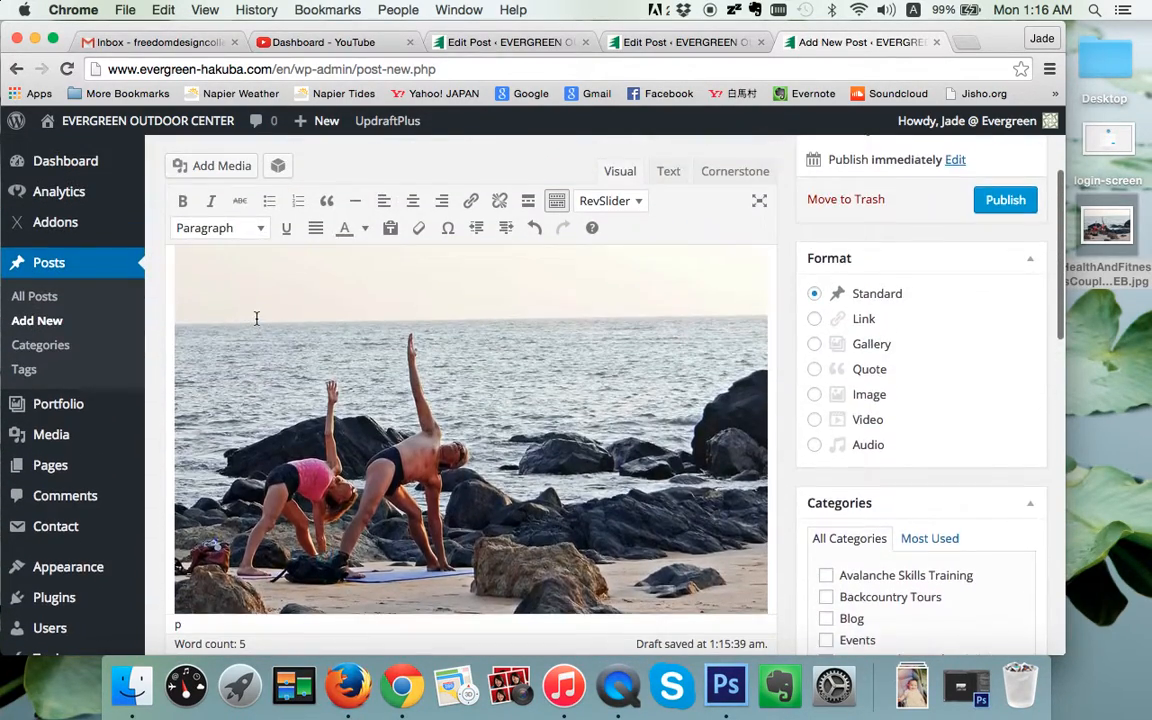
scroll(256, 318, up, 2)
click(326, 372)
key(BackSpace)
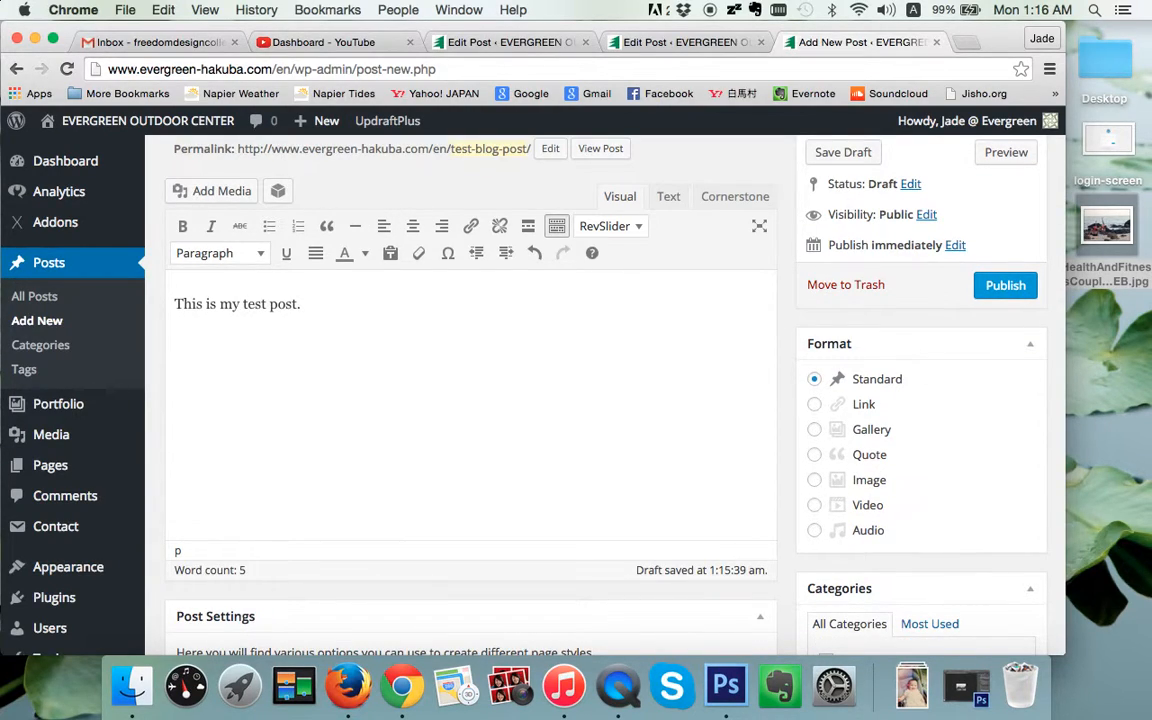
- Add the line "This text goes below the photo." under the first paragraph, with an empty line between the two
text(This text goes below the photo.)
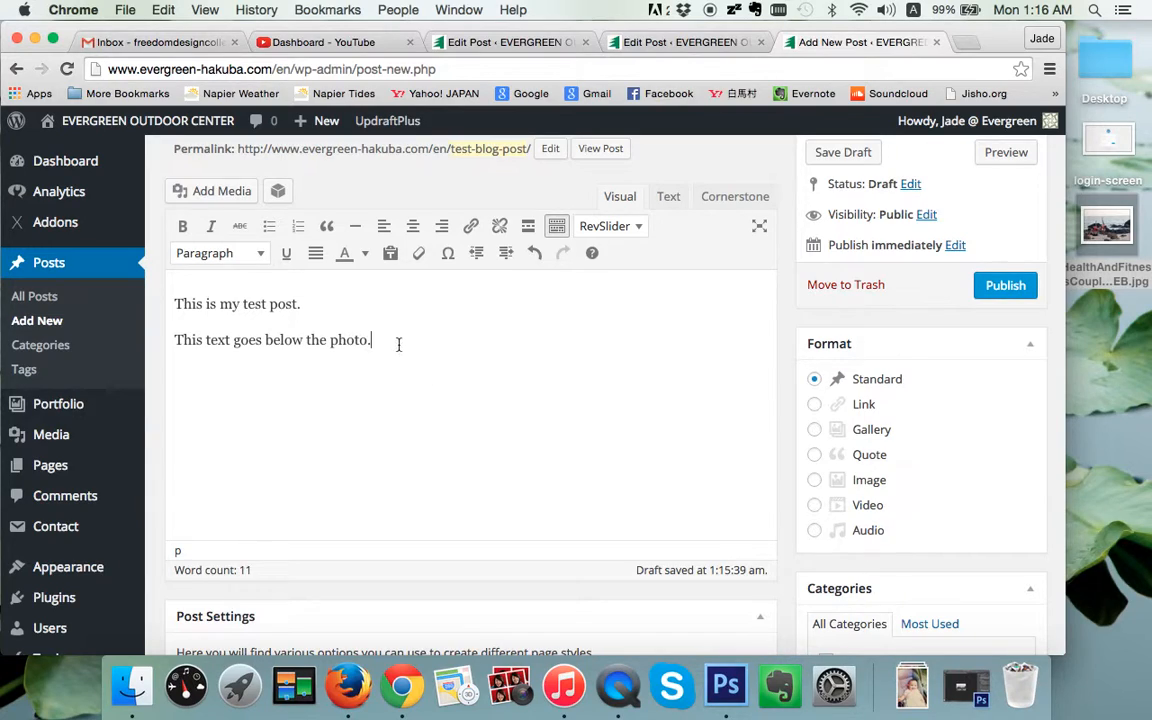
key(super+Left)
click(324, 304)
key(Return)
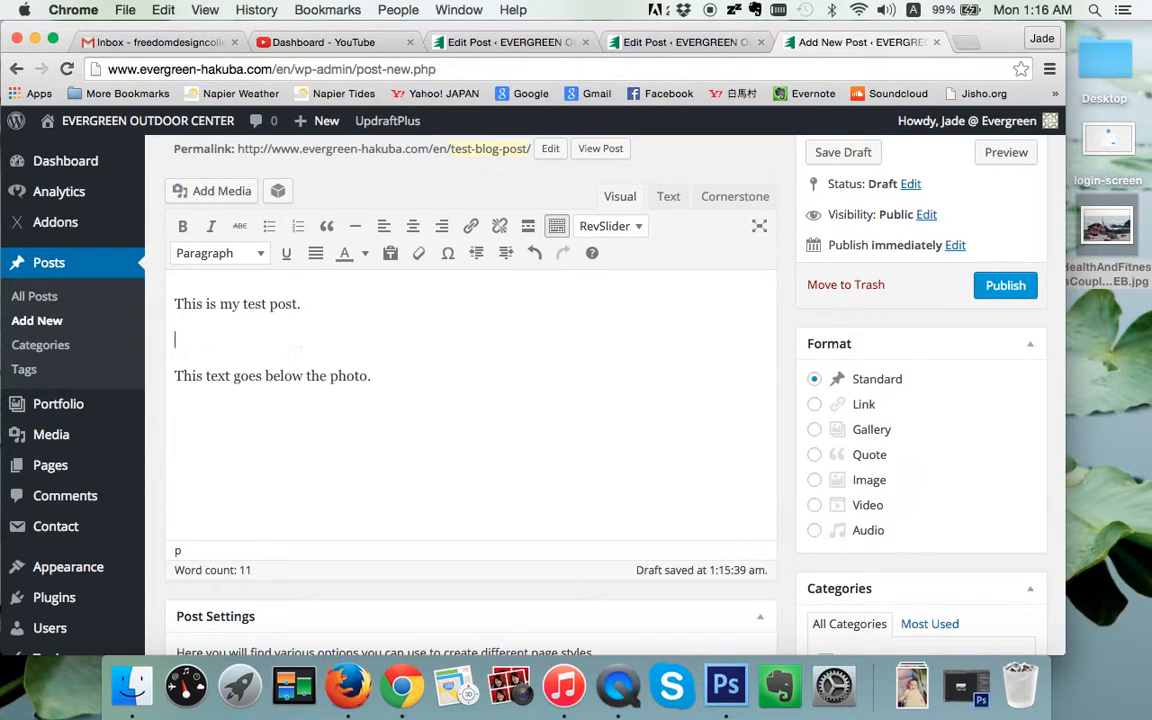
- Insert the yoga-on-the-beach image from the media library on the empty line between the two paragraphs
scroll(226, 224, up, 2)
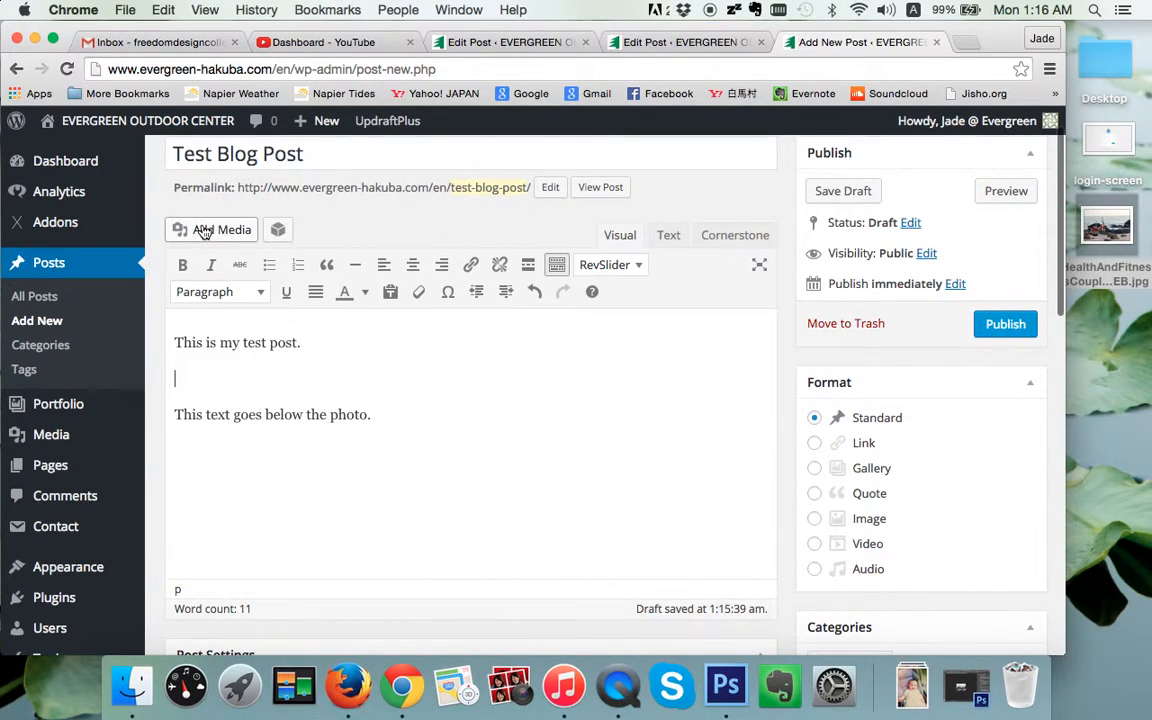
click(203, 231)
click(224, 289)
scroll(855, 500, down, 3)
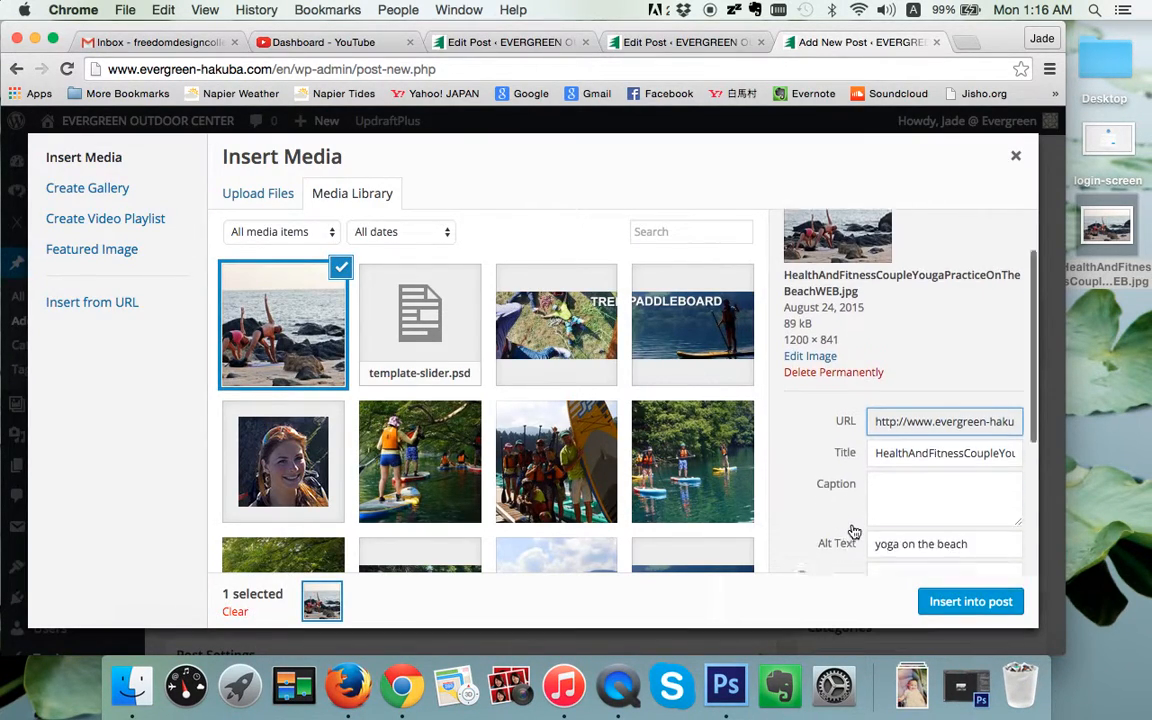
click(933, 608)
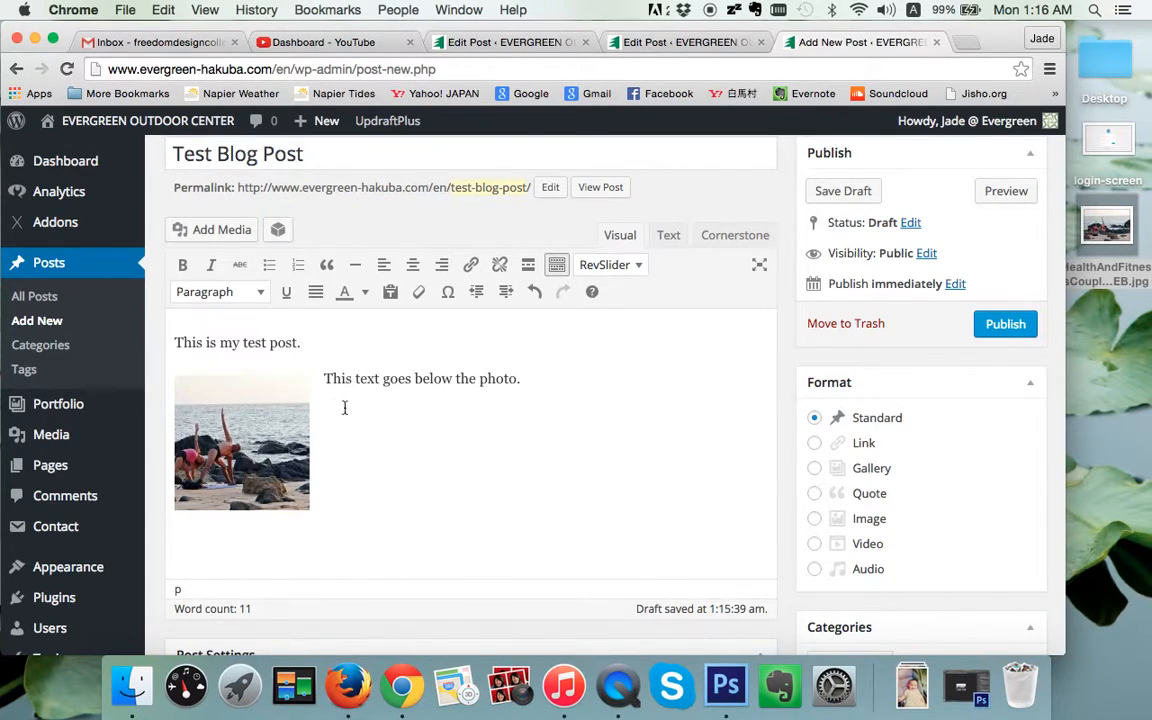
- Try right and center alignment on the inserted image, and return it to left alignment
click(275, 390)
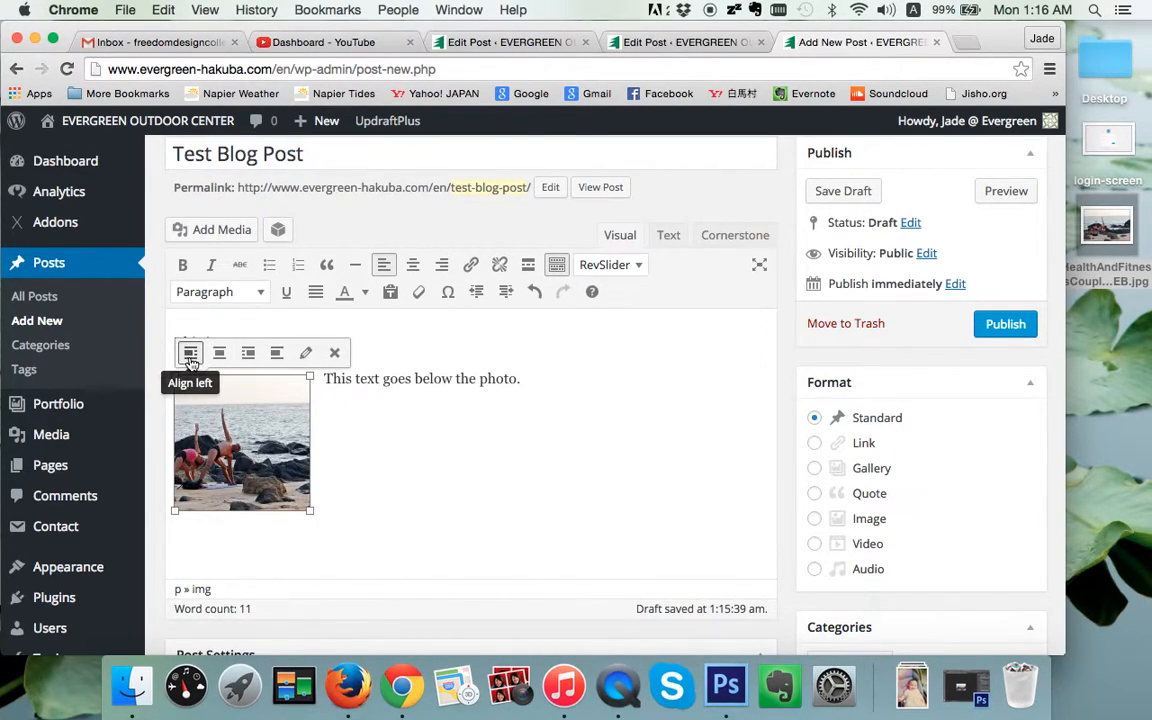
click(248, 353)
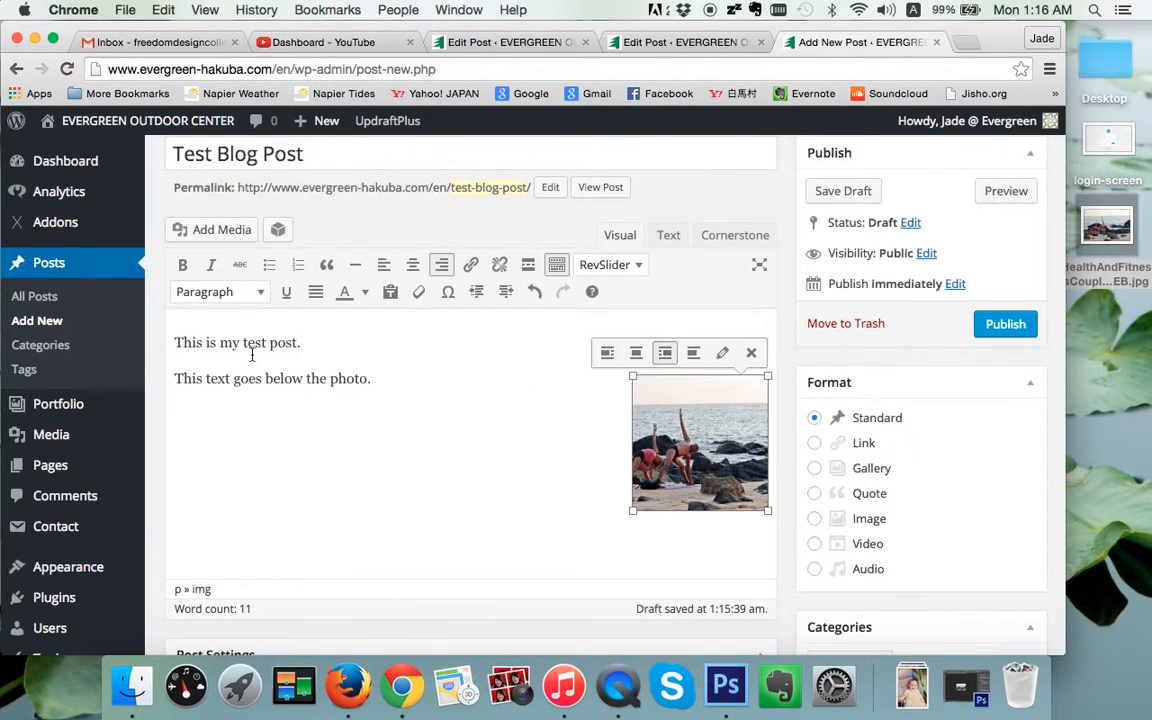
click(636, 353)
scroll(638, 362, down, 1)
click(402, 289)
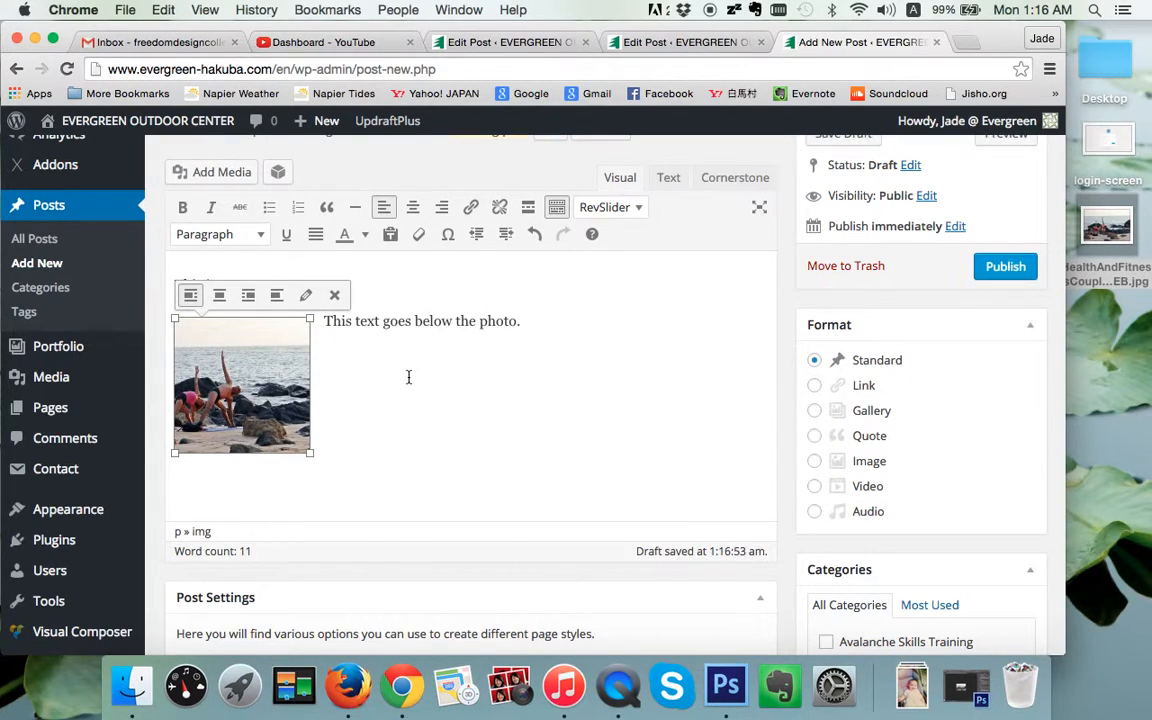
- Set the image's display size to Full Size – 1200 × 841, update it, and check the text line beneath the image
scroll(406, 375, up, 1)
click(306, 336)
click(290, 391)
click(288, 437)
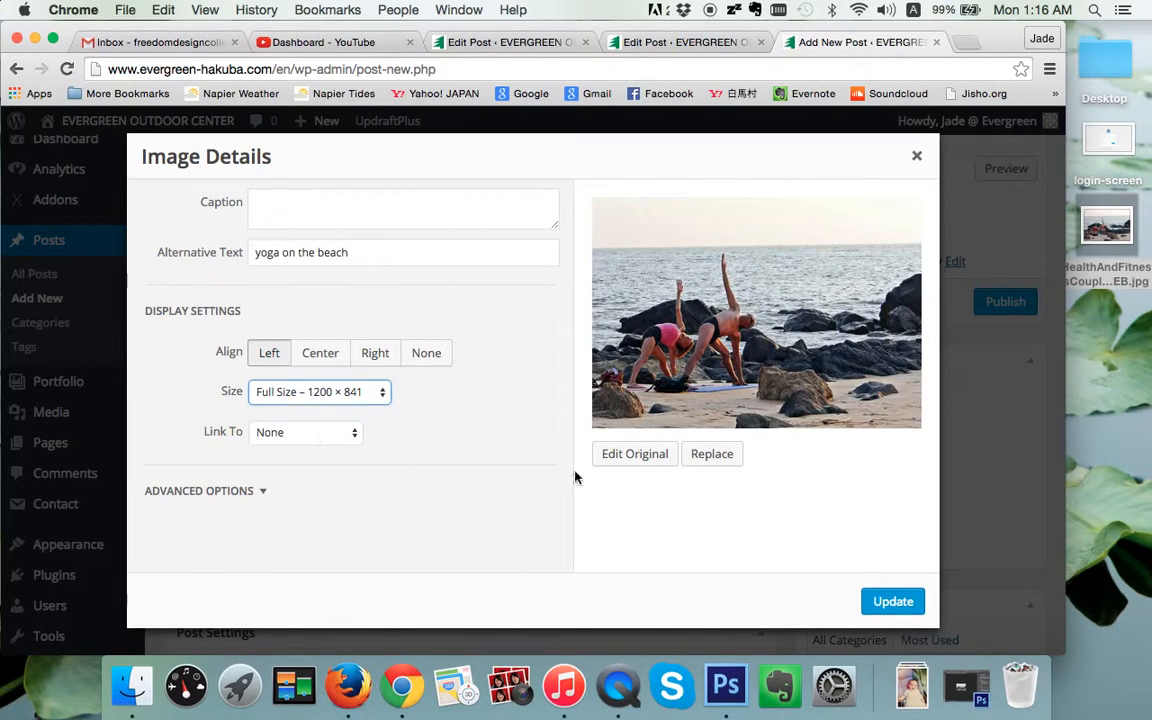
click(895, 602)
scroll(460, 378, down, 1)
scroll(460, 378, down, 5)
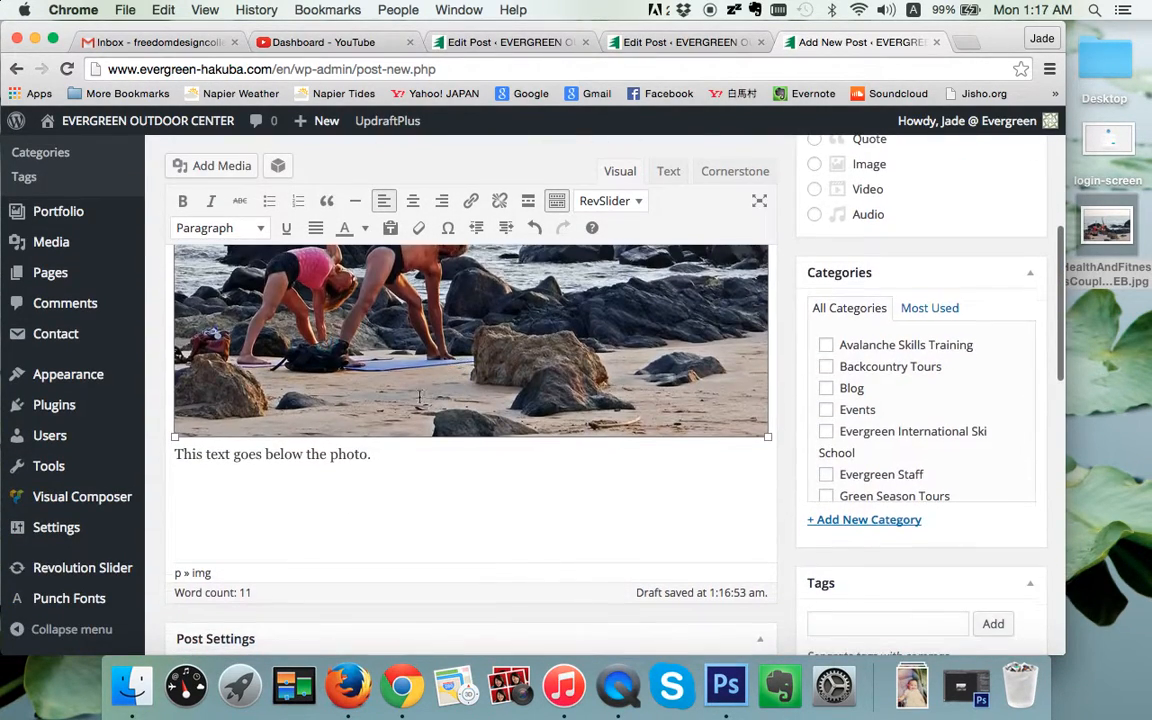
click(173, 453)
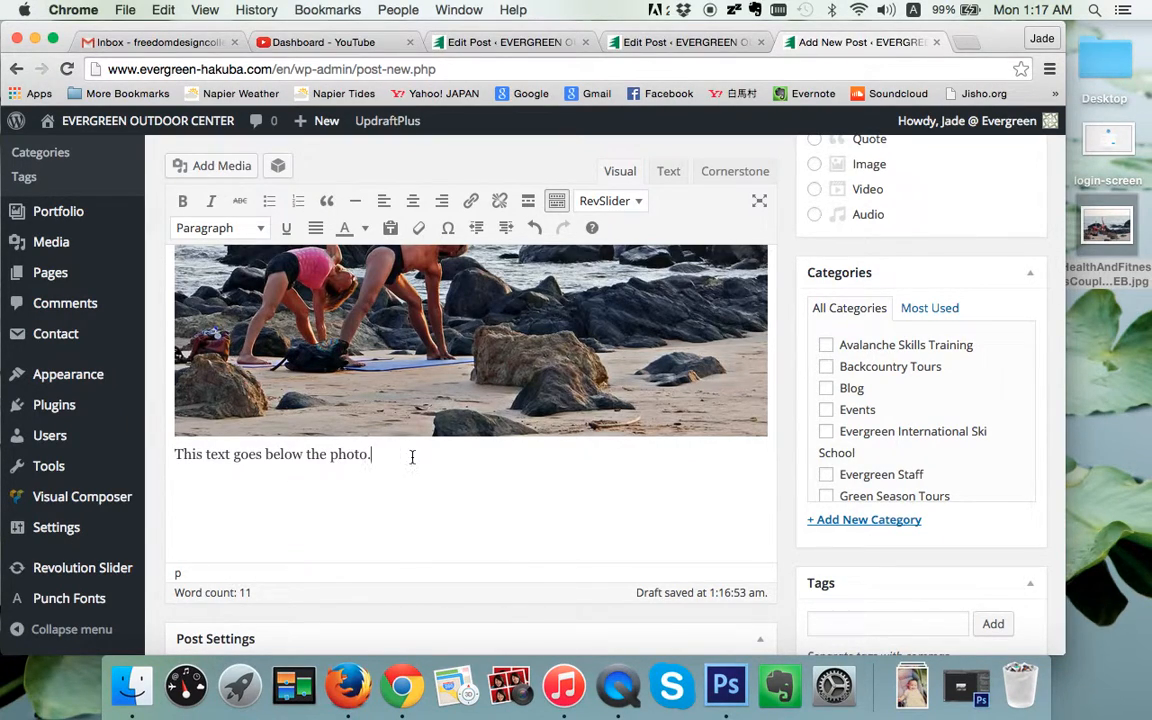
click(378, 458)
- Look through the category list and assign the post to the Blog category
scroll(910, 407, down, 3)
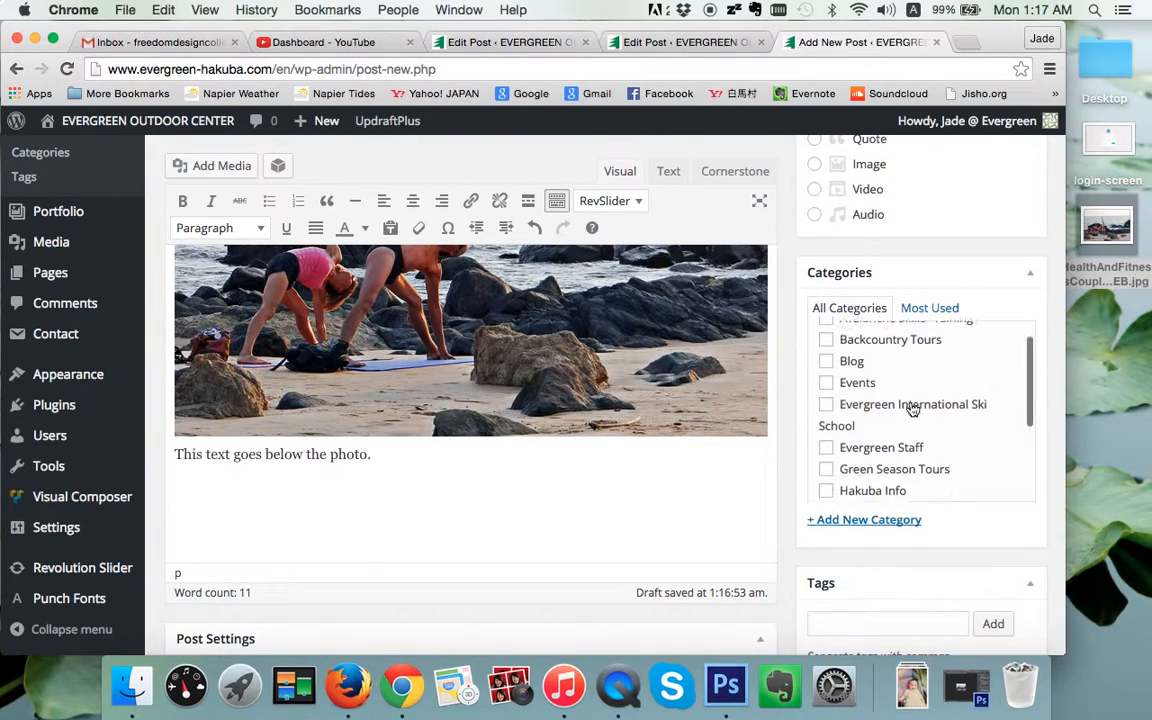
scroll(918, 410, up, 5)
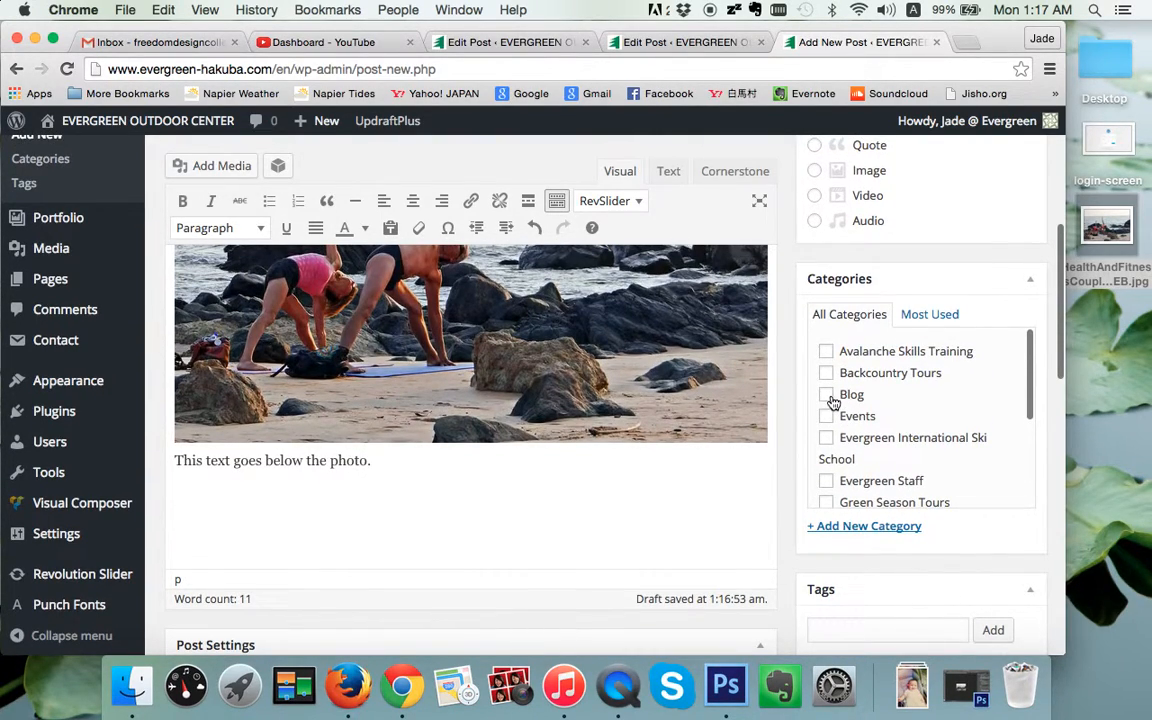
scroll(880, 420, down, 5)
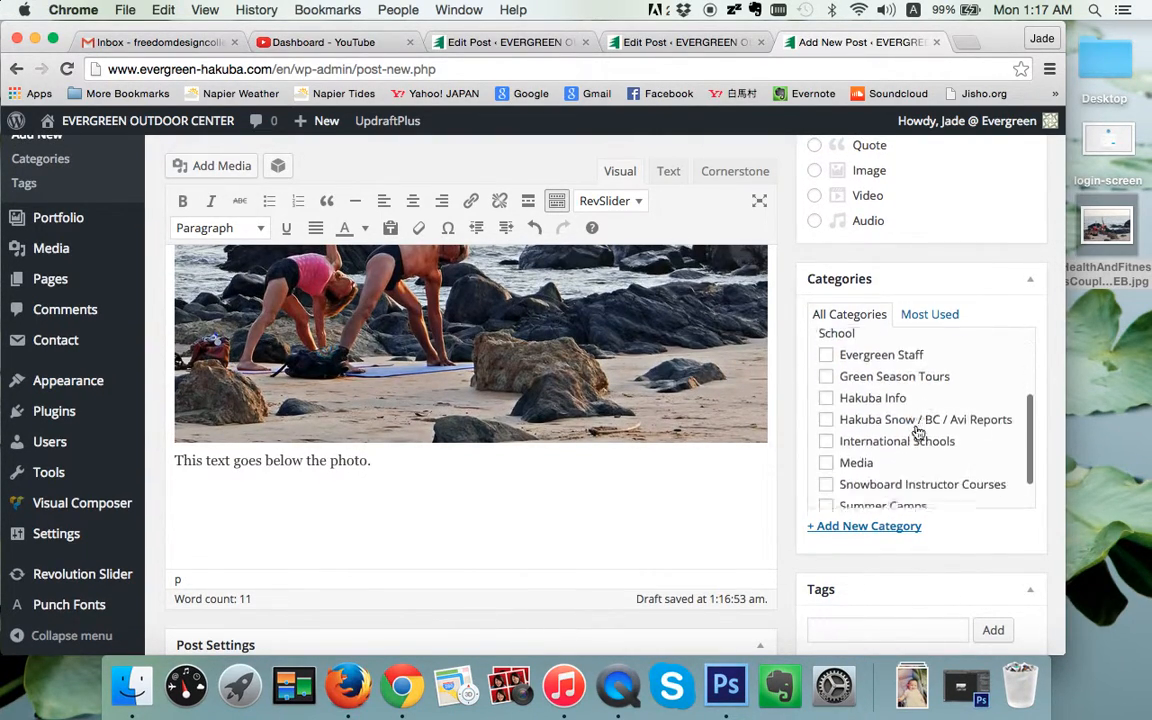
scroll(916, 430, up, 5)
scroll(916, 430, down, 3)
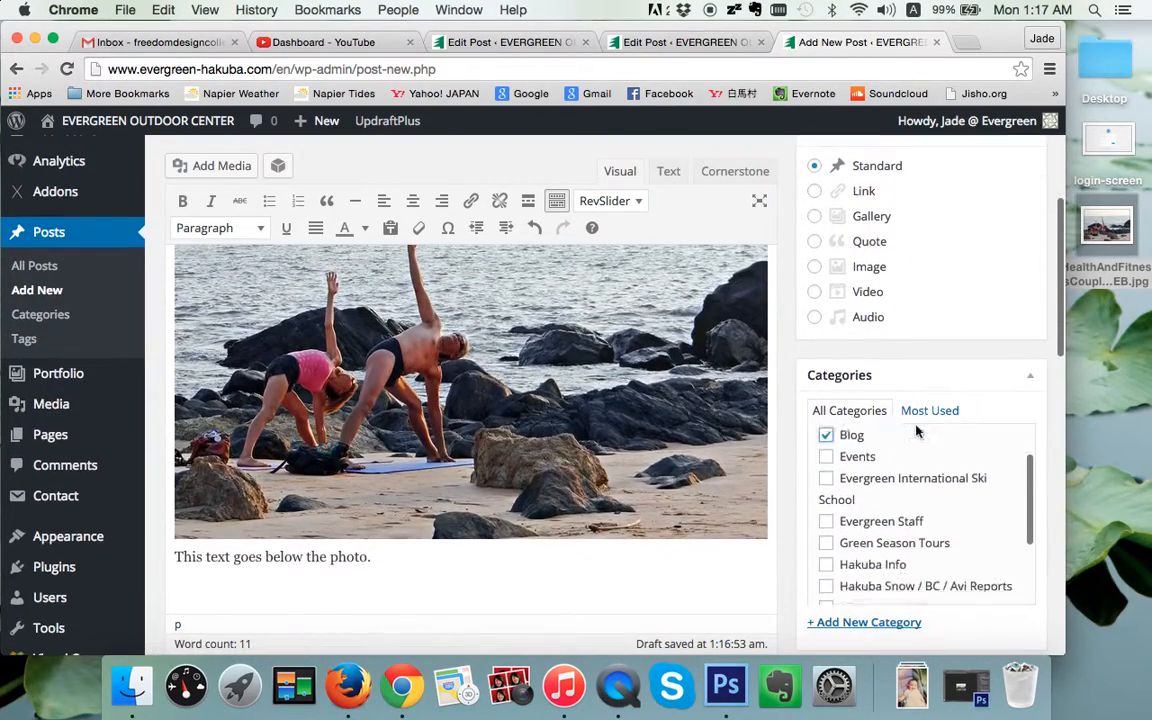
- Review the other available categories that could apply to the post
scroll(916, 430, down, 3)
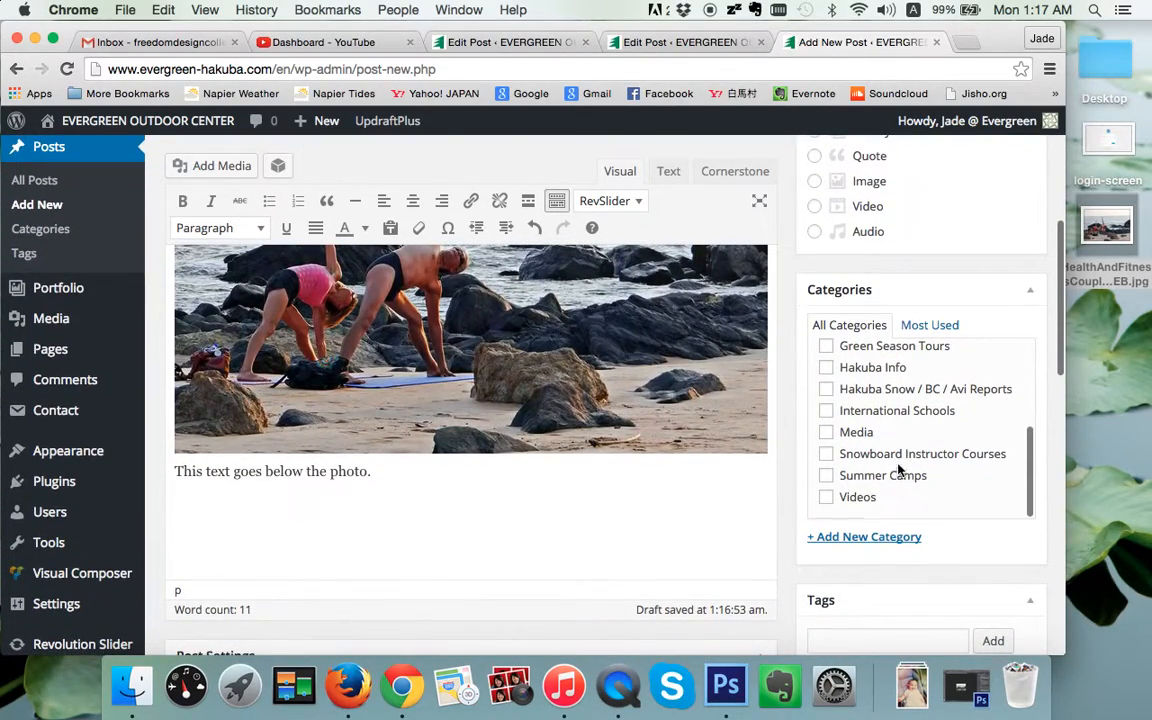
scroll(891, 388, up, 5)
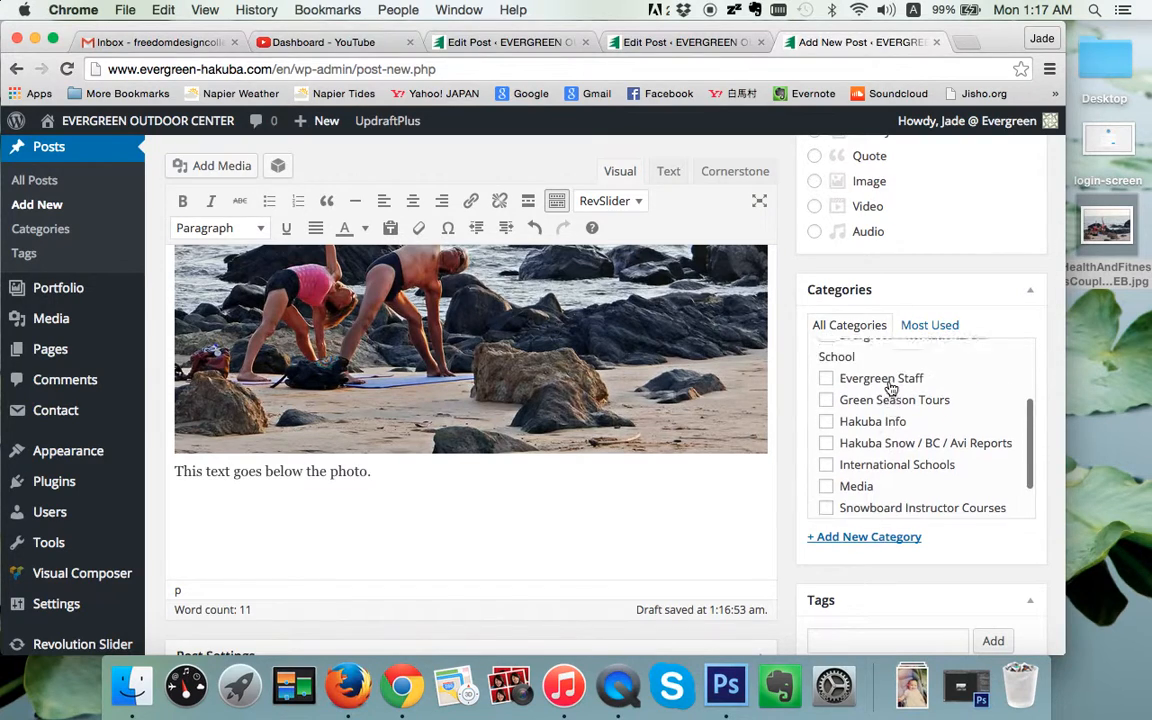
scroll(889, 388, up, 4)
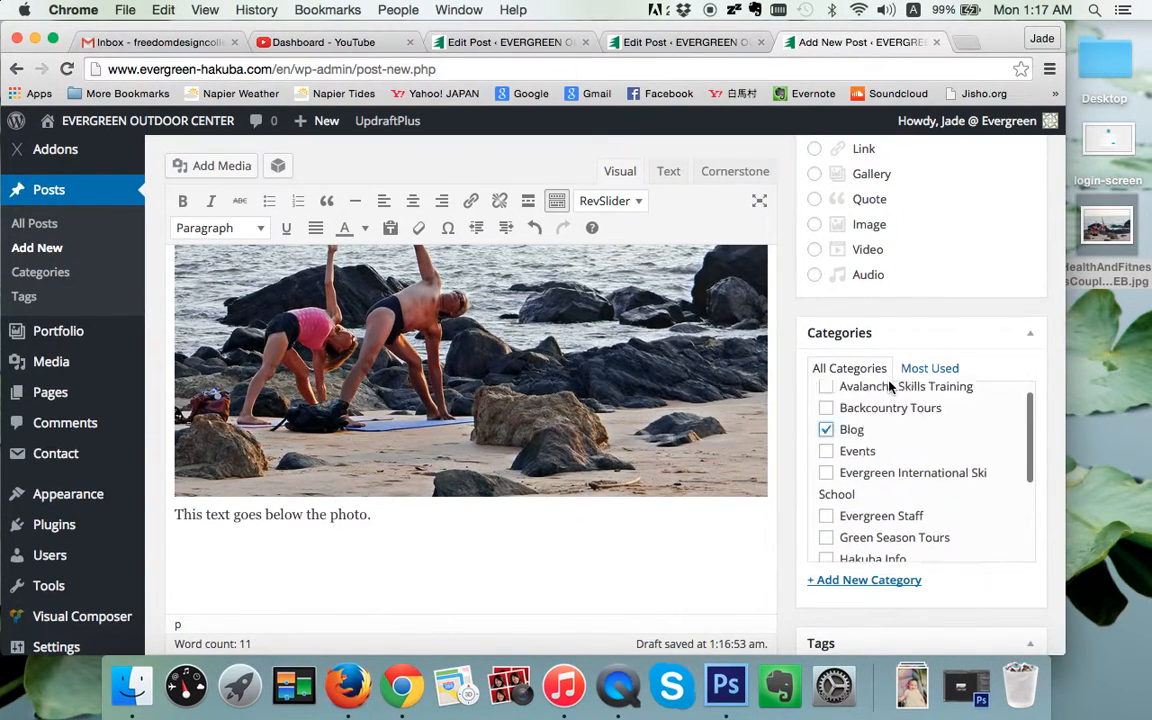
scroll(880, 459, down, 4)
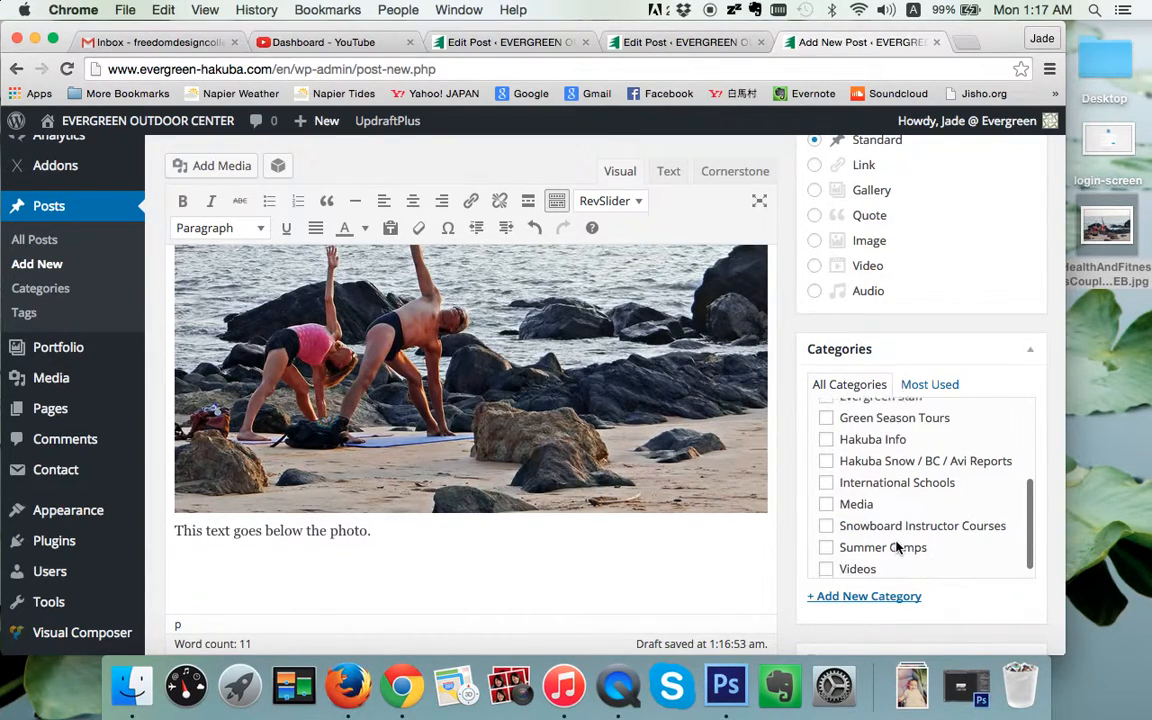
scroll(890, 542, down, 3)
scroll(876, 480, up, 5)
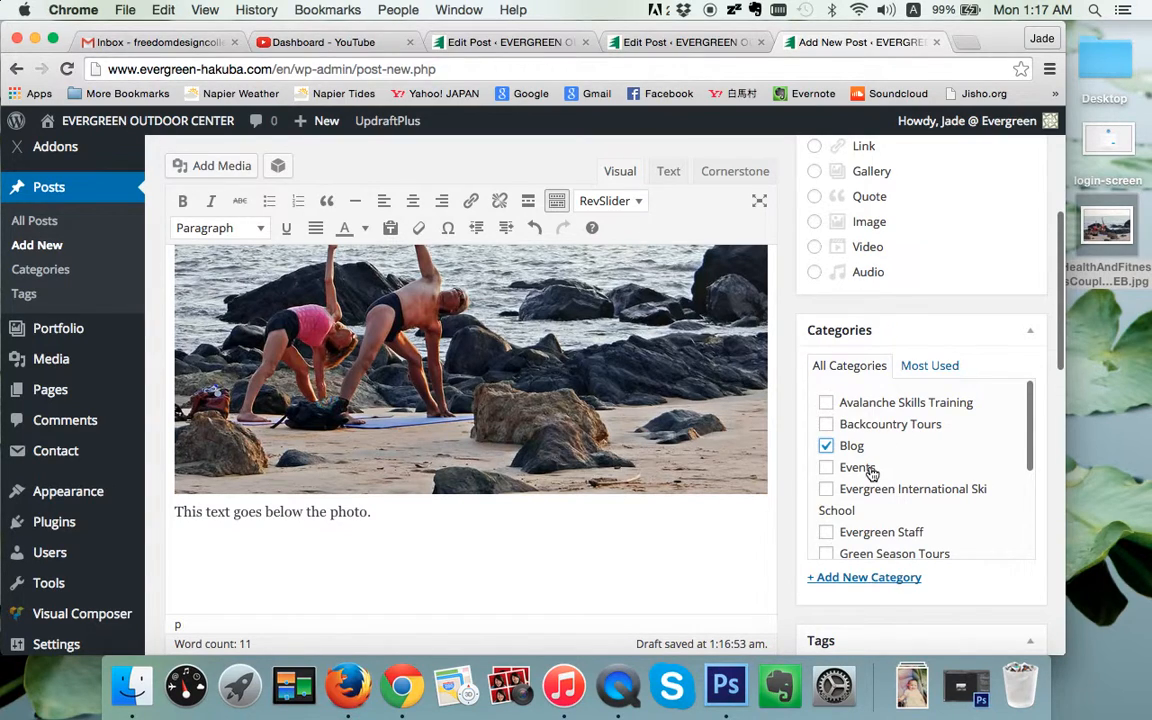
scroll(874, 468, down, 3)
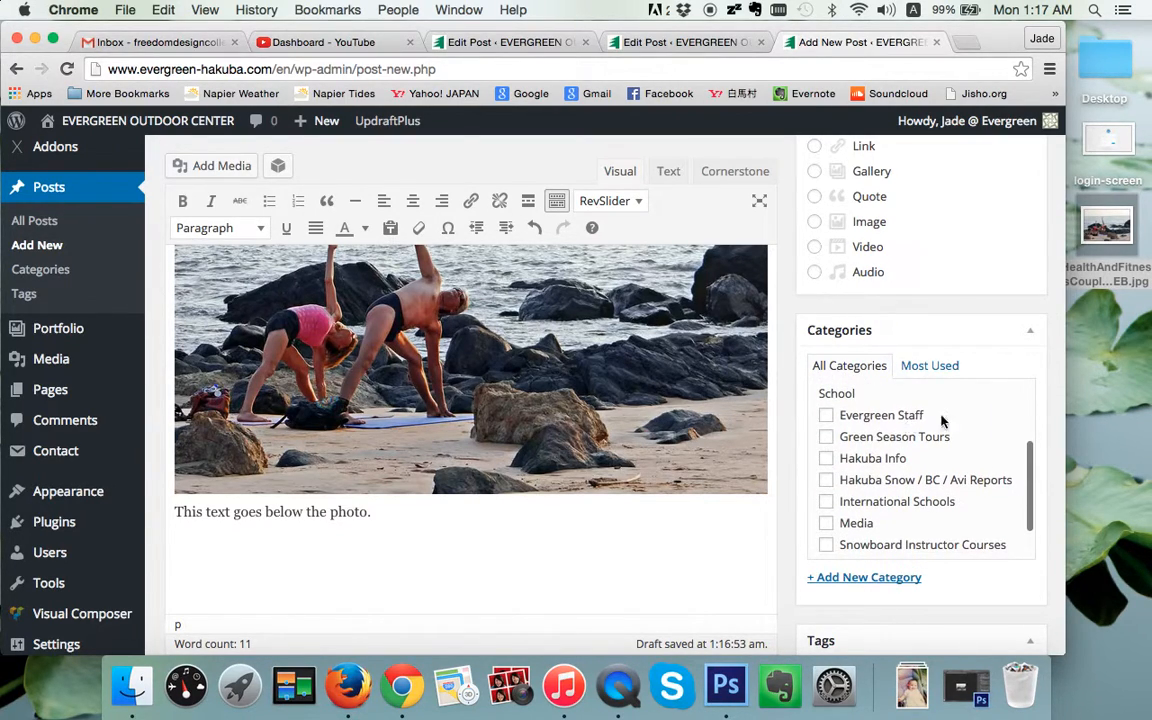
scroll(872, 470, down, 4)
scroll(881, 469, down, 1)
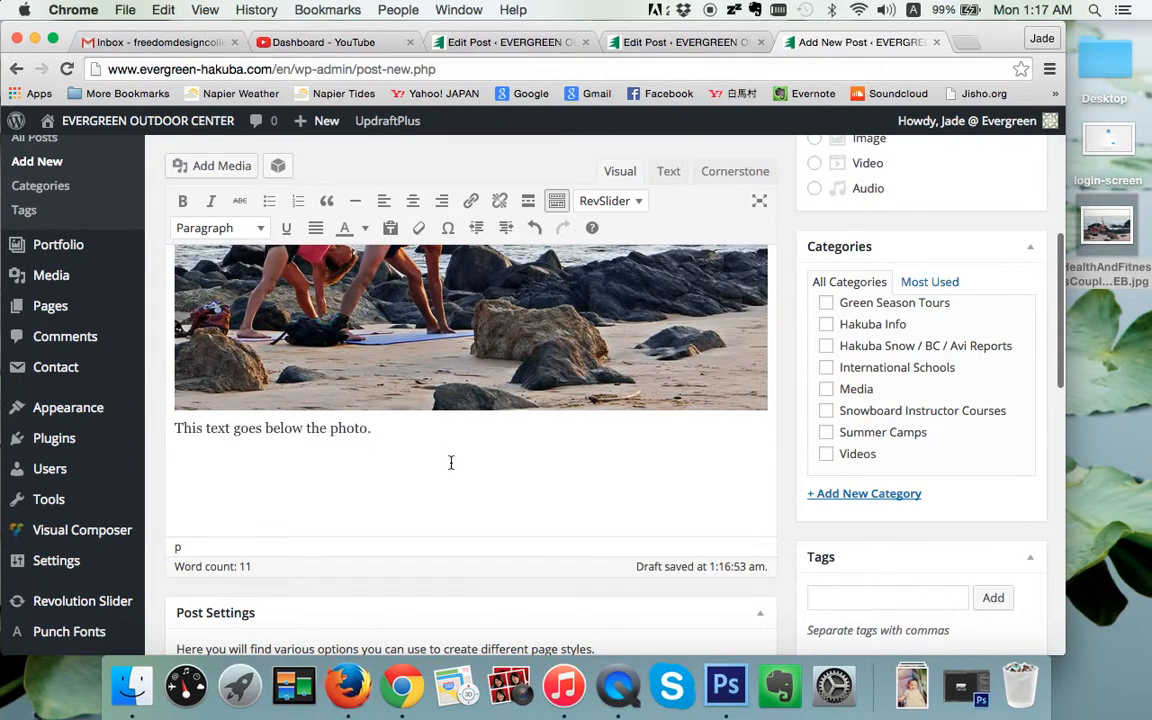
- Review the finished post from its body up to its title and publish it
scroll(451, 462, down, 3)
scroll(783, 467, up, 10)
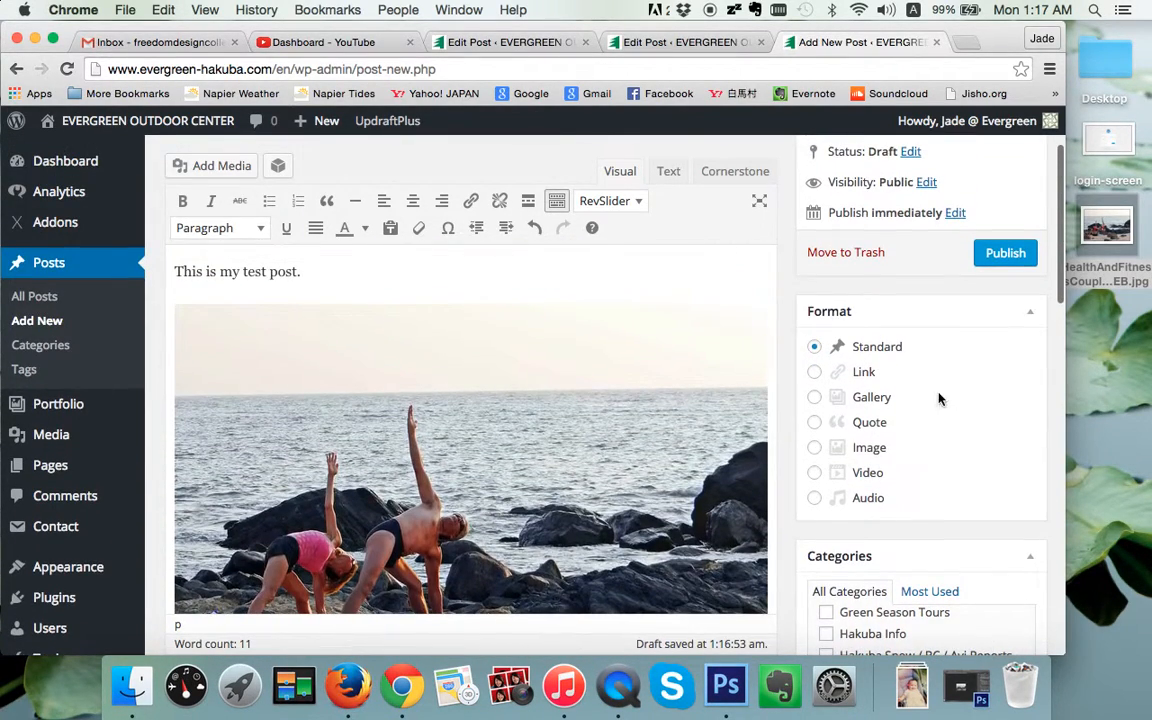
scroll(948, 406, up, 4)
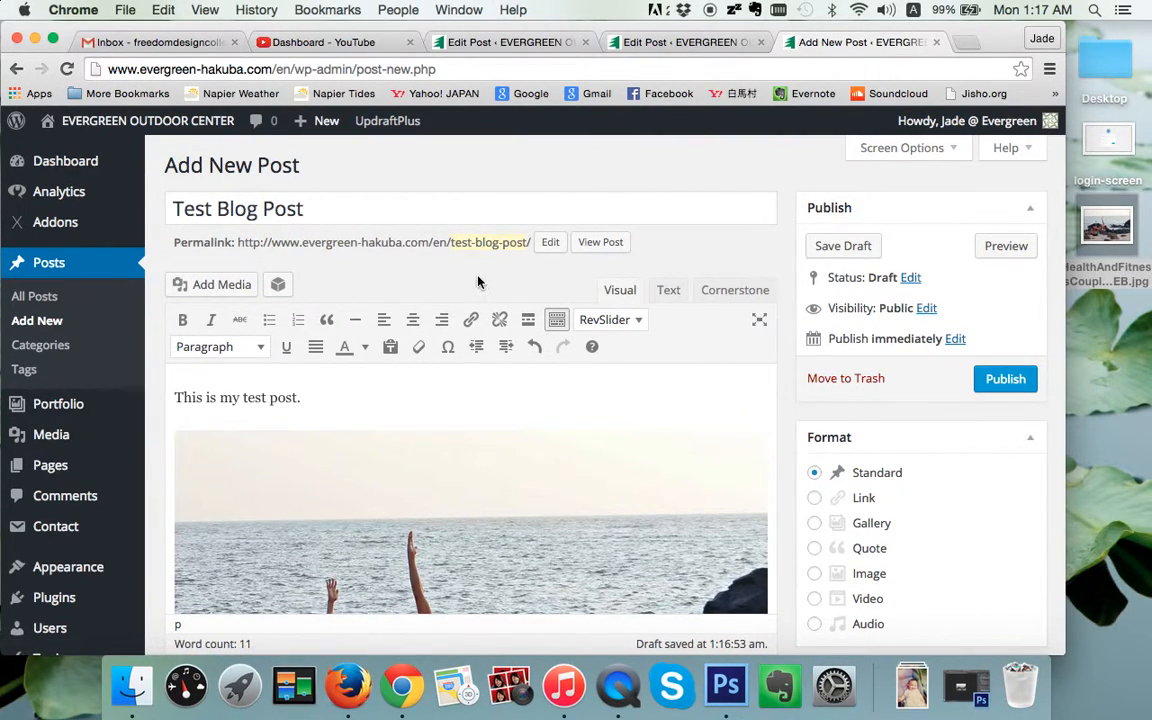
click(1004, 380)
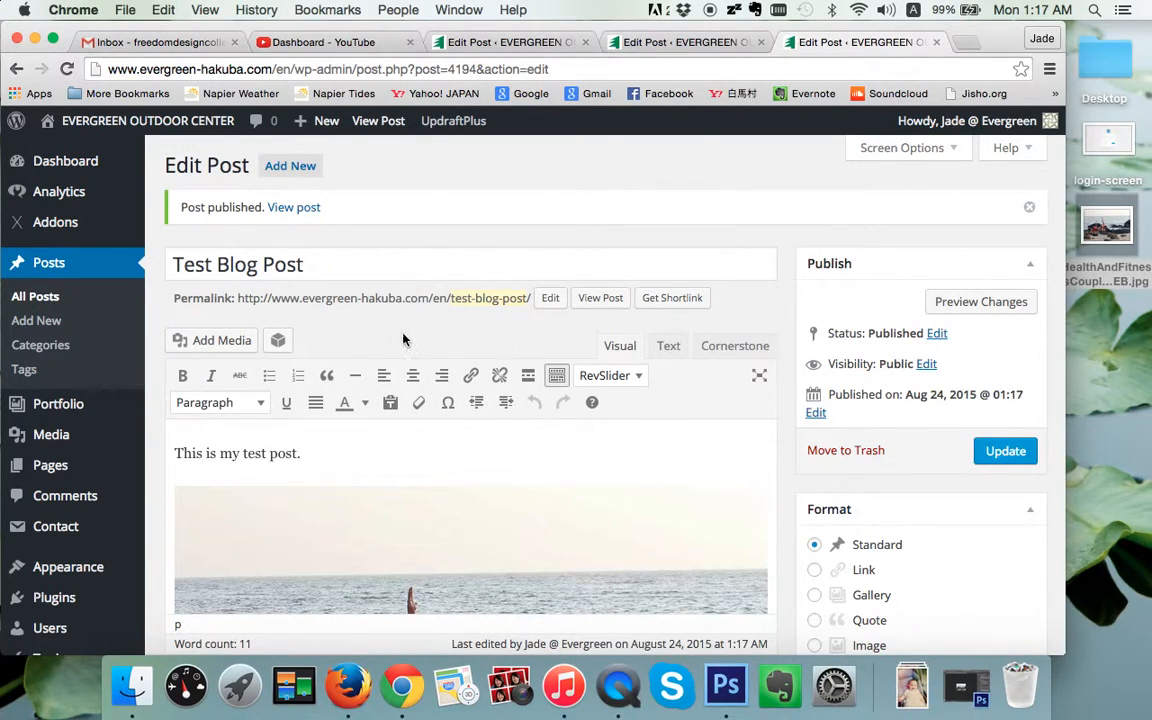
- View the published post on the site and examine the layout of its title, image and the text below the photo
click(303, 209)
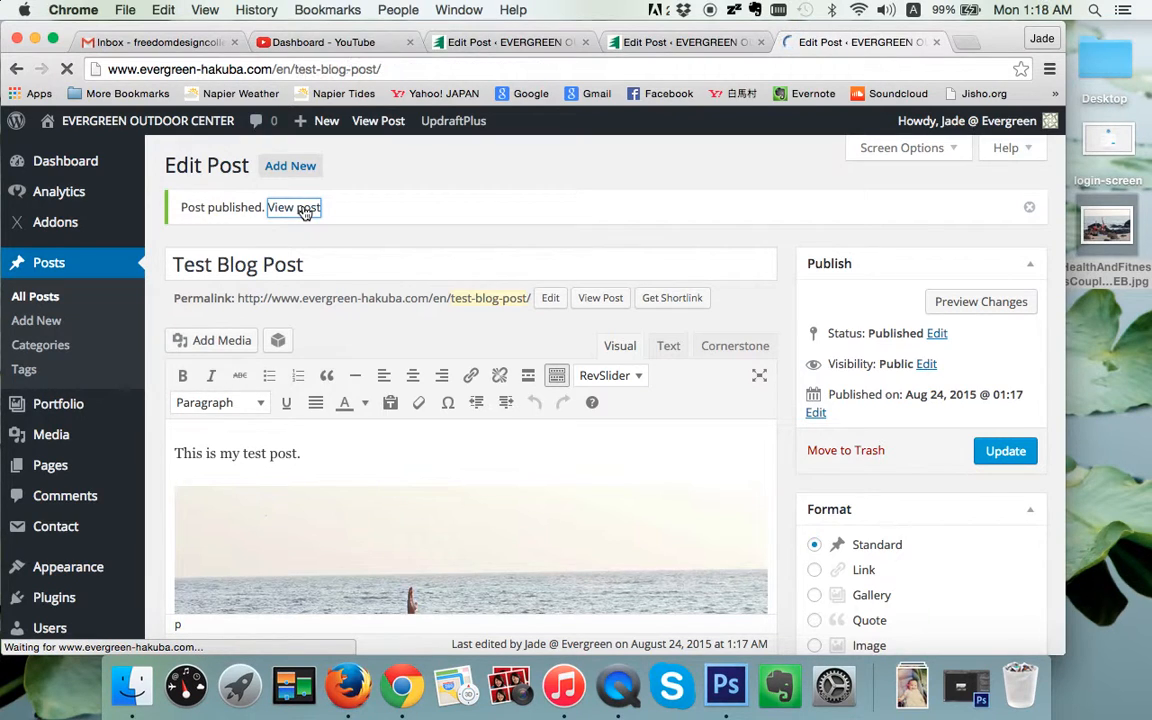
scroll(435, 371, down, 5)
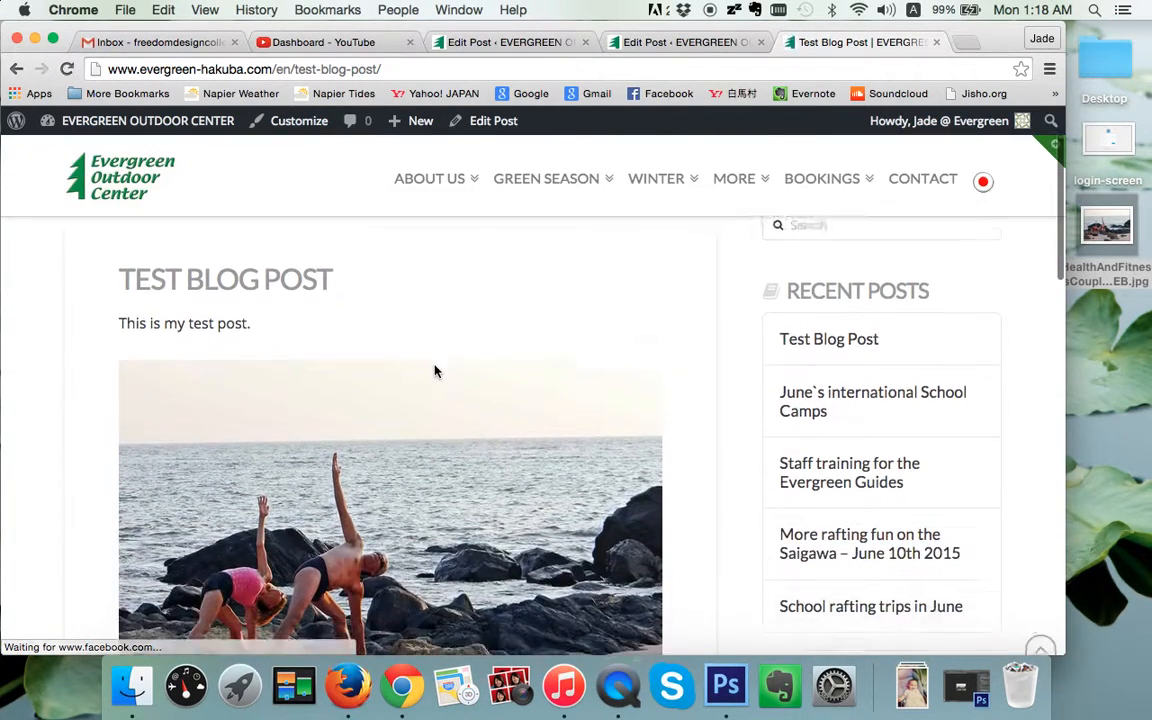
scroll(435, 371, down, 2)
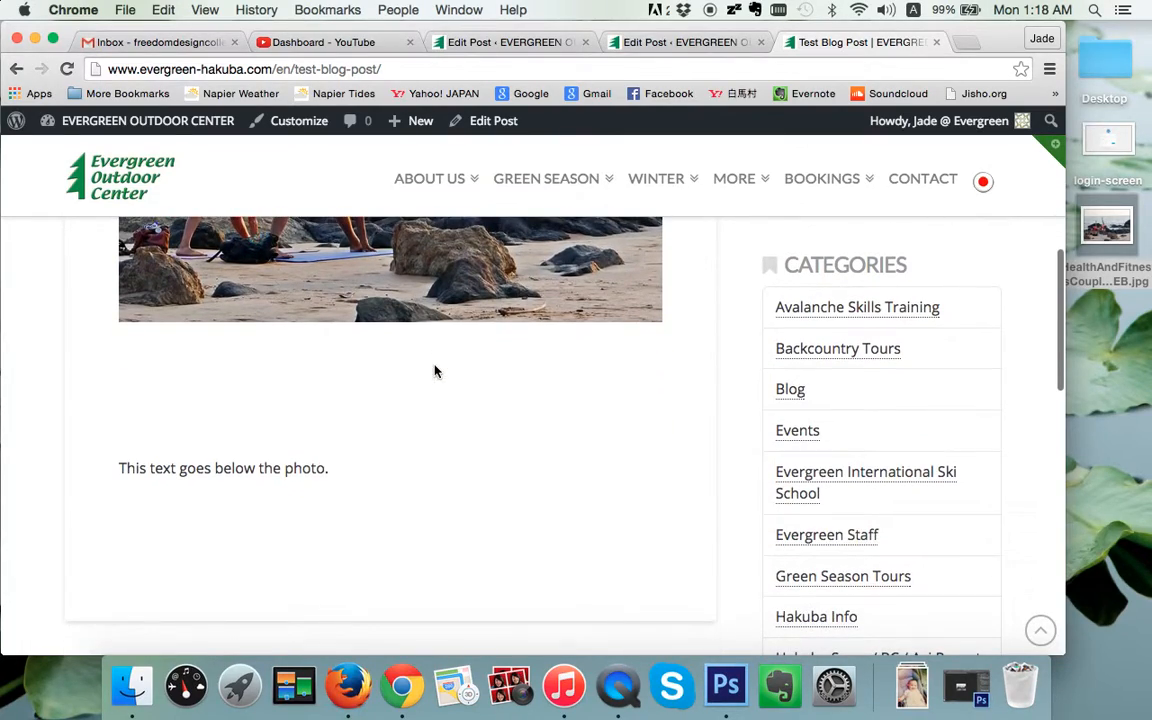
scroll(231, 406, down, 5)
scroll(231, 406, up, 1)
scroll(231, 406, up, 8)
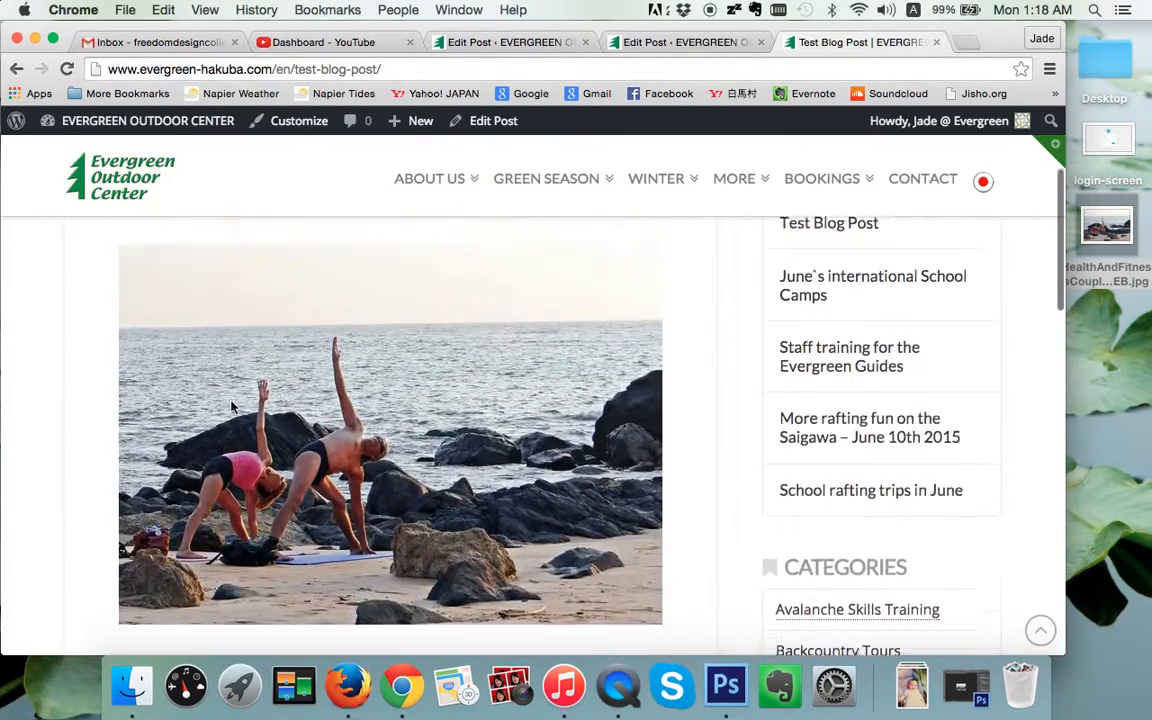
scroll(213, 420, down, 5)
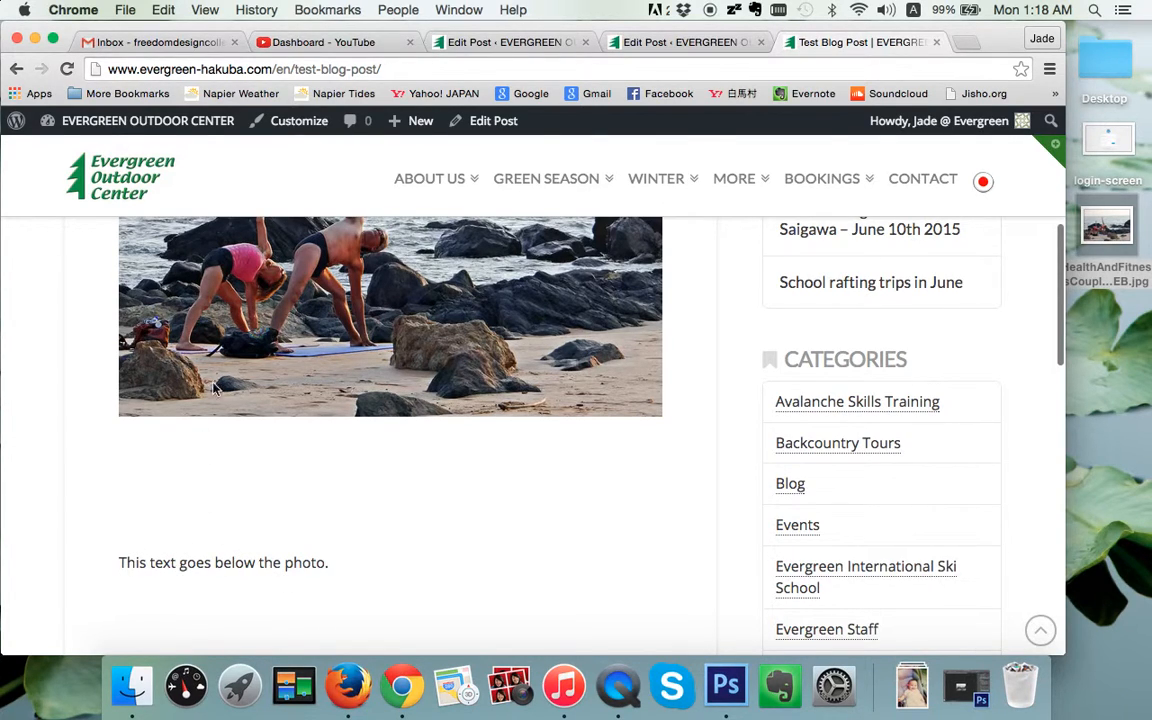
scroll(210, 517, up, 2)
scroll(186, 459, down, 3)
scroll(186, 459, up, 5)
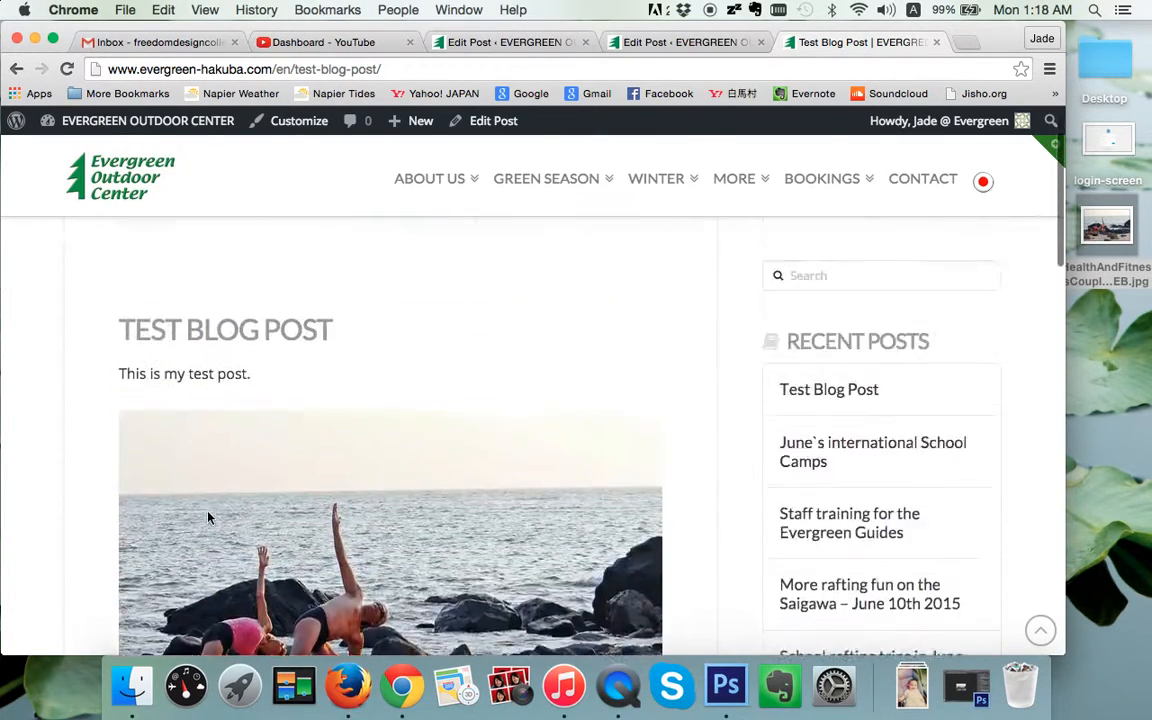
- Reopen the published post for editing and go to the text line below the image
click(495, 121)
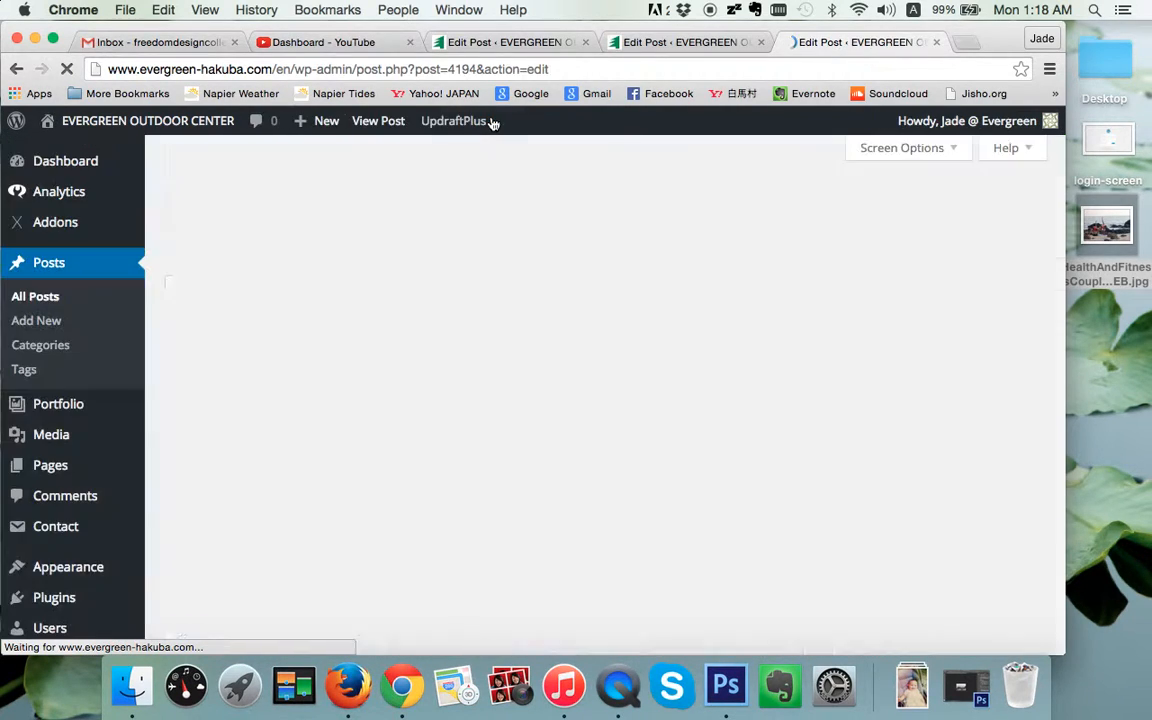
scroll(358, 357, down, 1)
scroll(341, 434, down, 5)
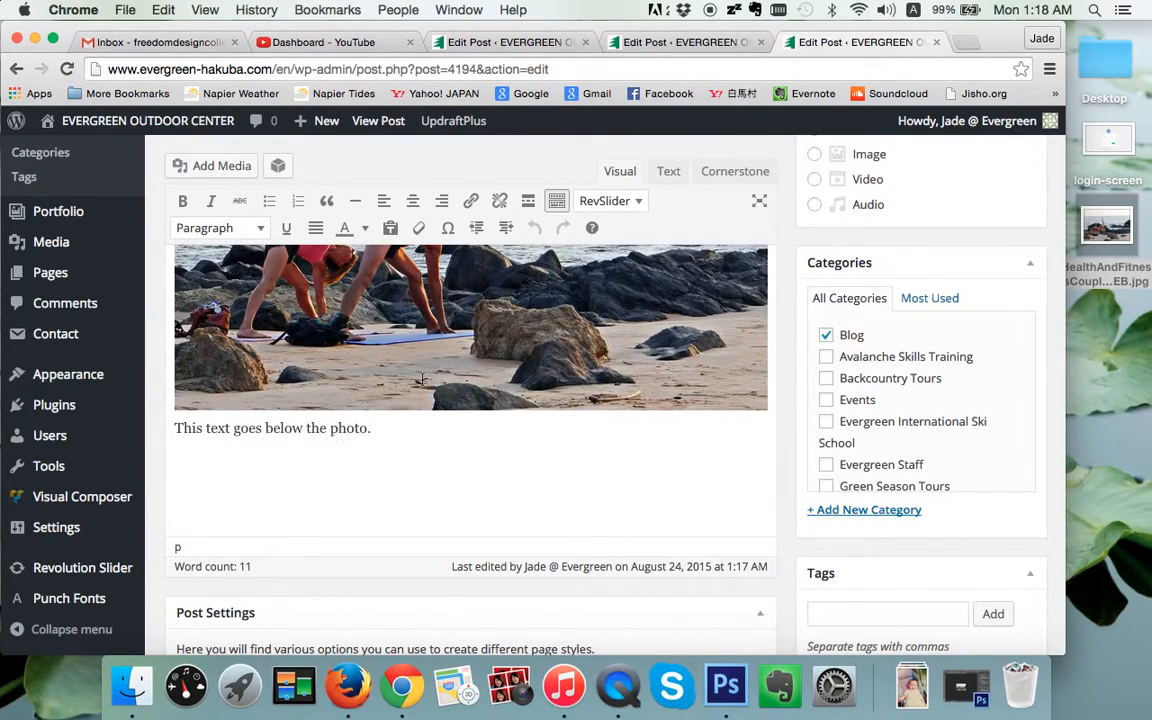
- Delete the &nbsp; spacer lines above and below "This text goes below the photo." in the post's HTML source and return to visual editing
click(669, 173)
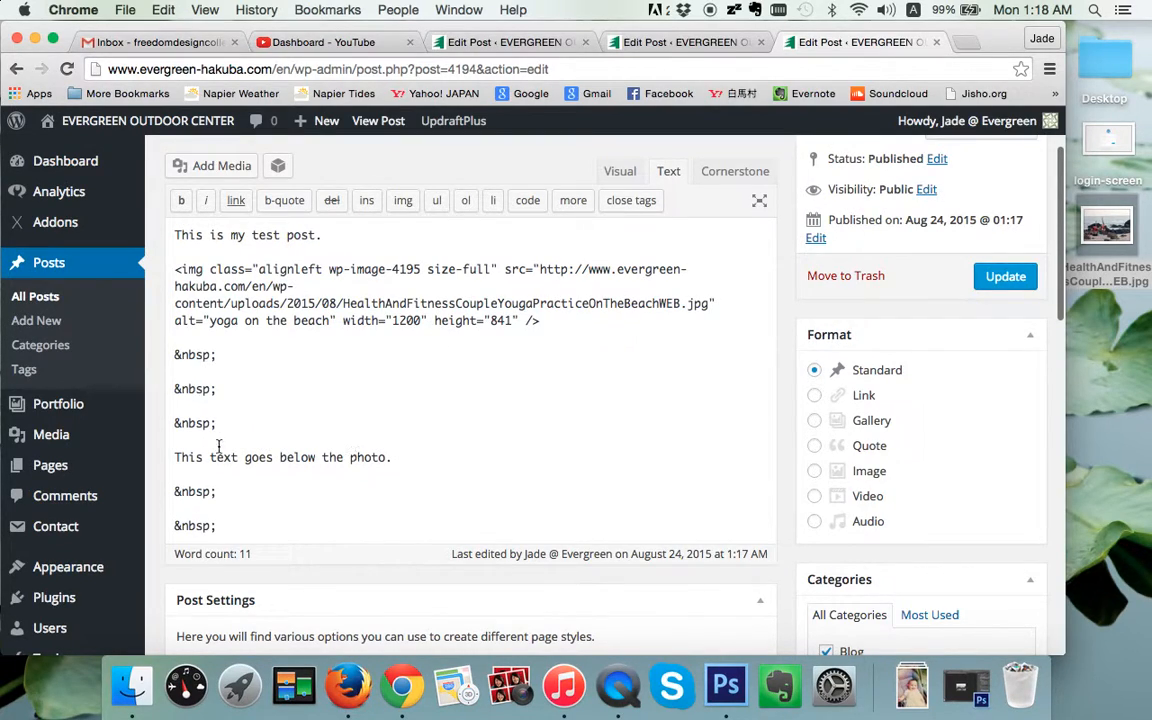
drag(213, 414, 172, 355)
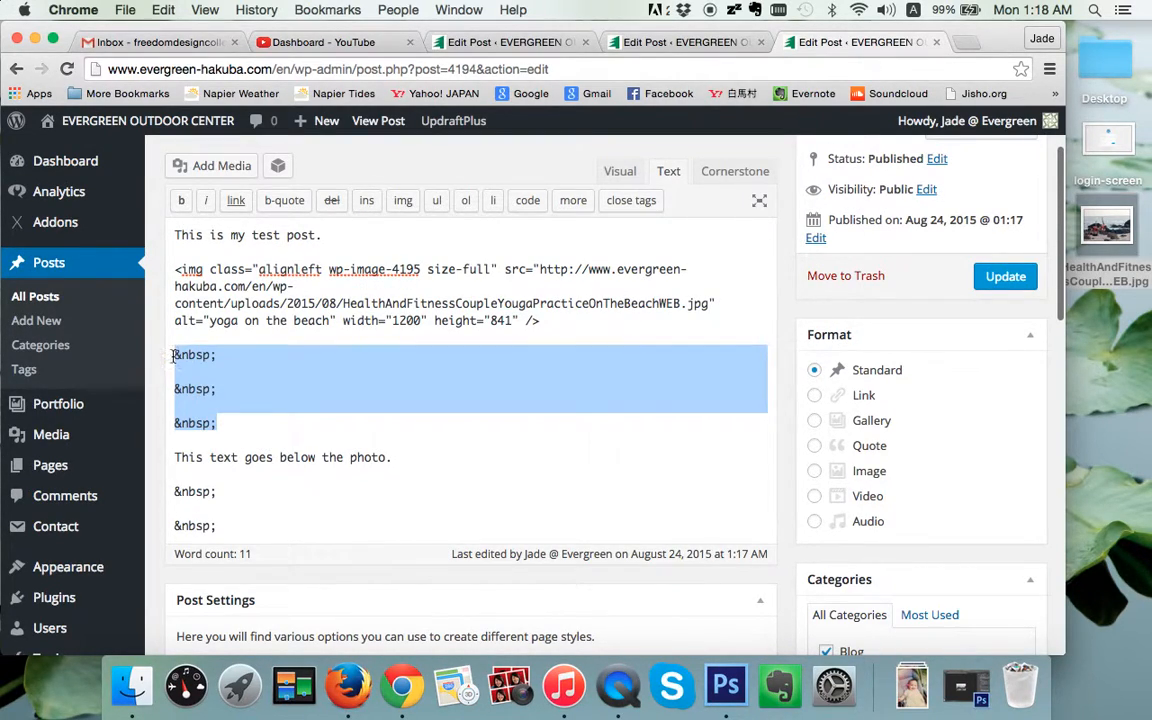
key(BackSpace)
key(BackSpace)
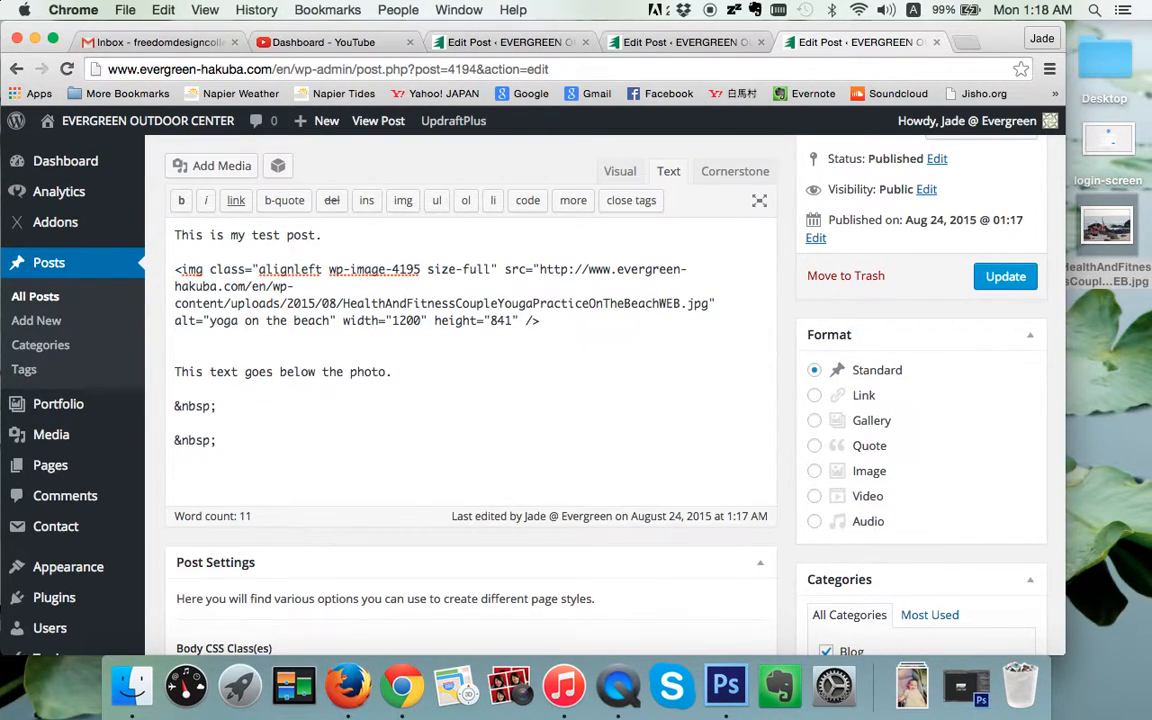
key(BackSpace)
drag(226, 419, 149, 386)
key(BackSpace)
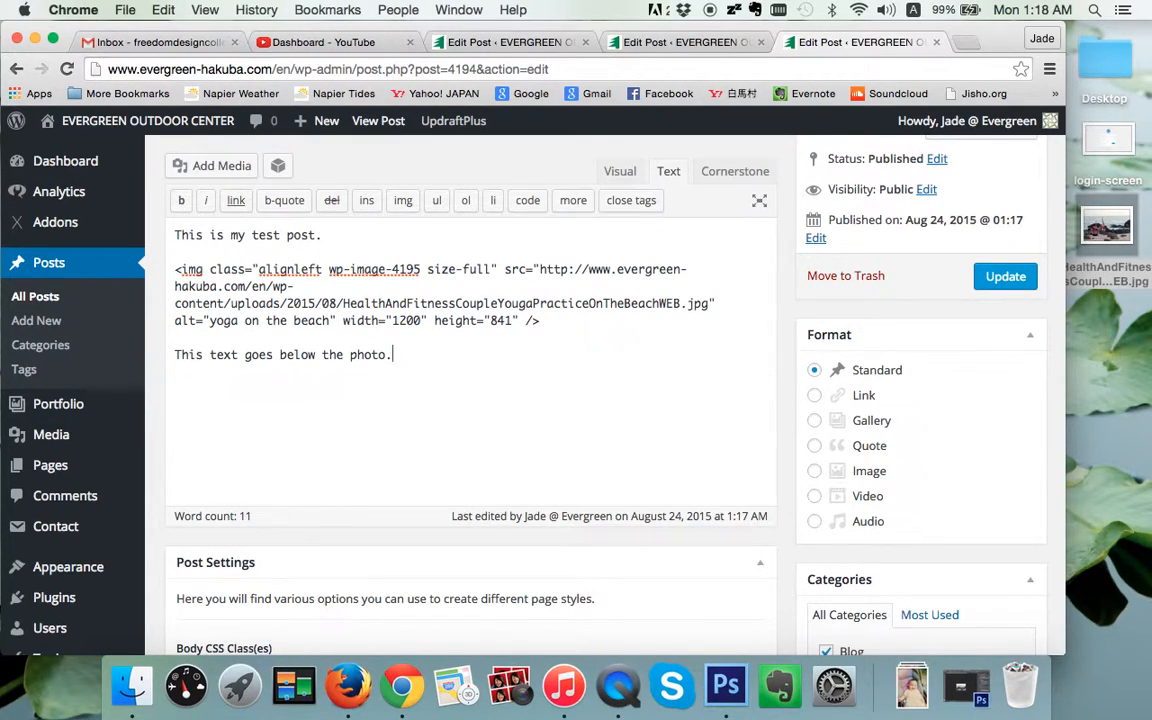
click(625, 172)
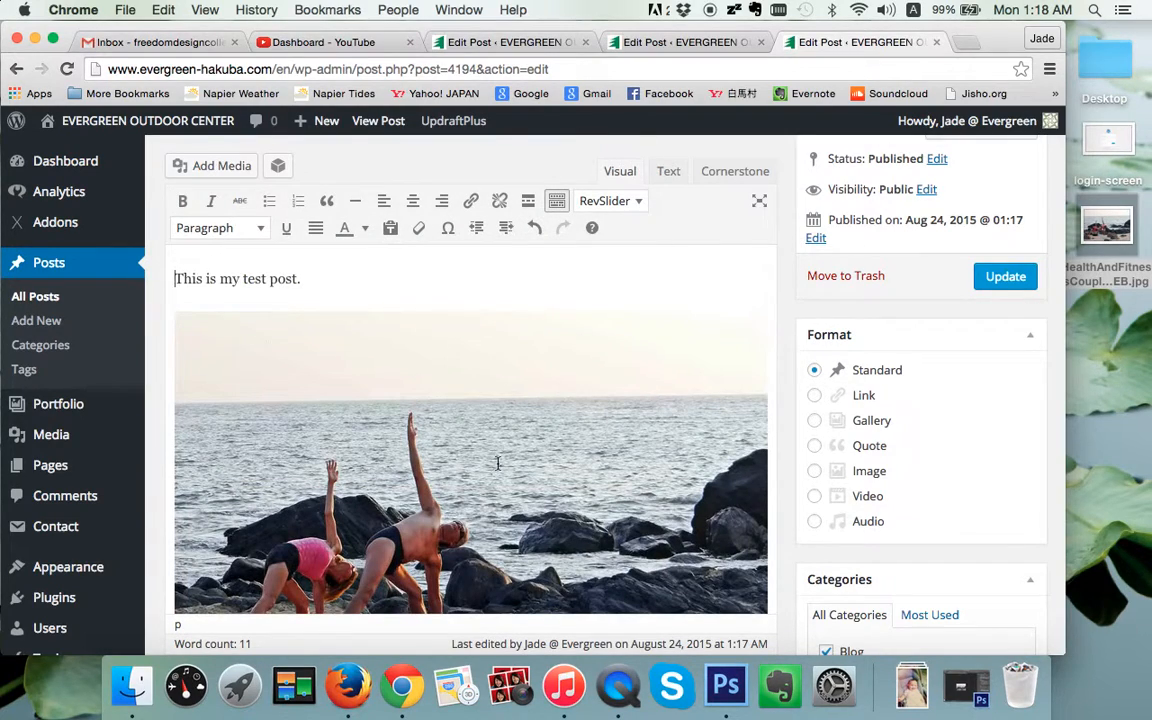
- Update the post and examine the spacing between the image and the text below it on the published page
click(1006, 278)
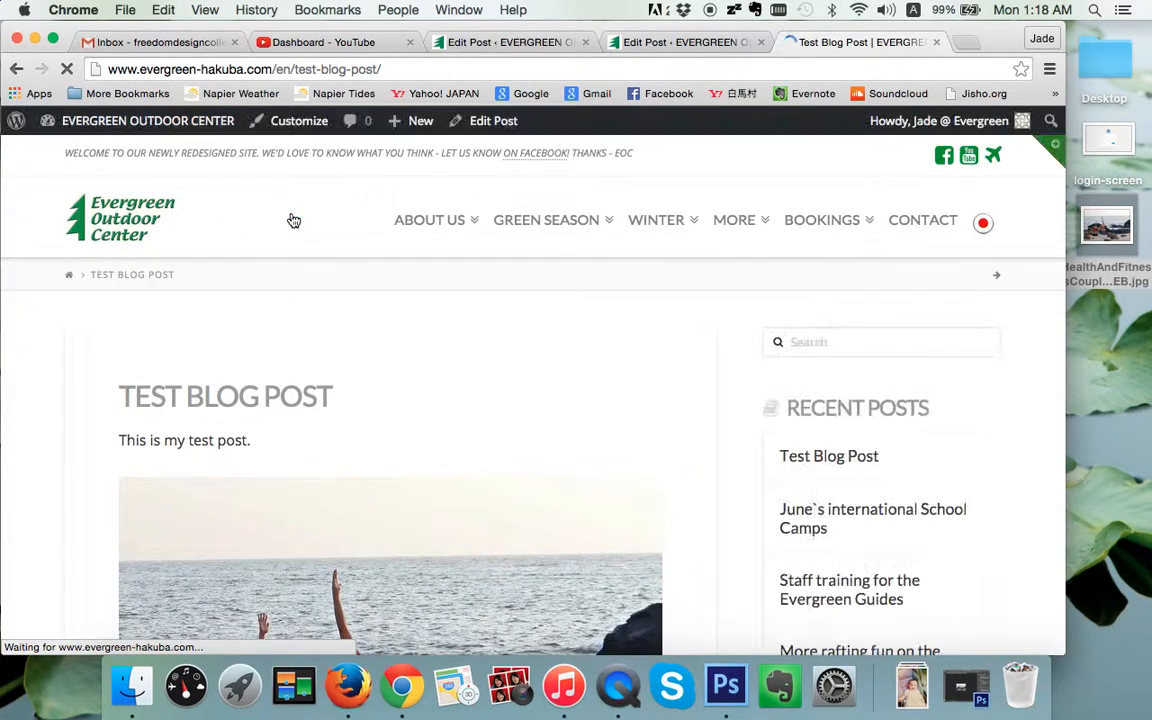
scroll(445, 530, down, 3)
scroll(445, 530, down, 2)
scroll(440, 527, up, 5)
scroll(445, 530, down, 3)
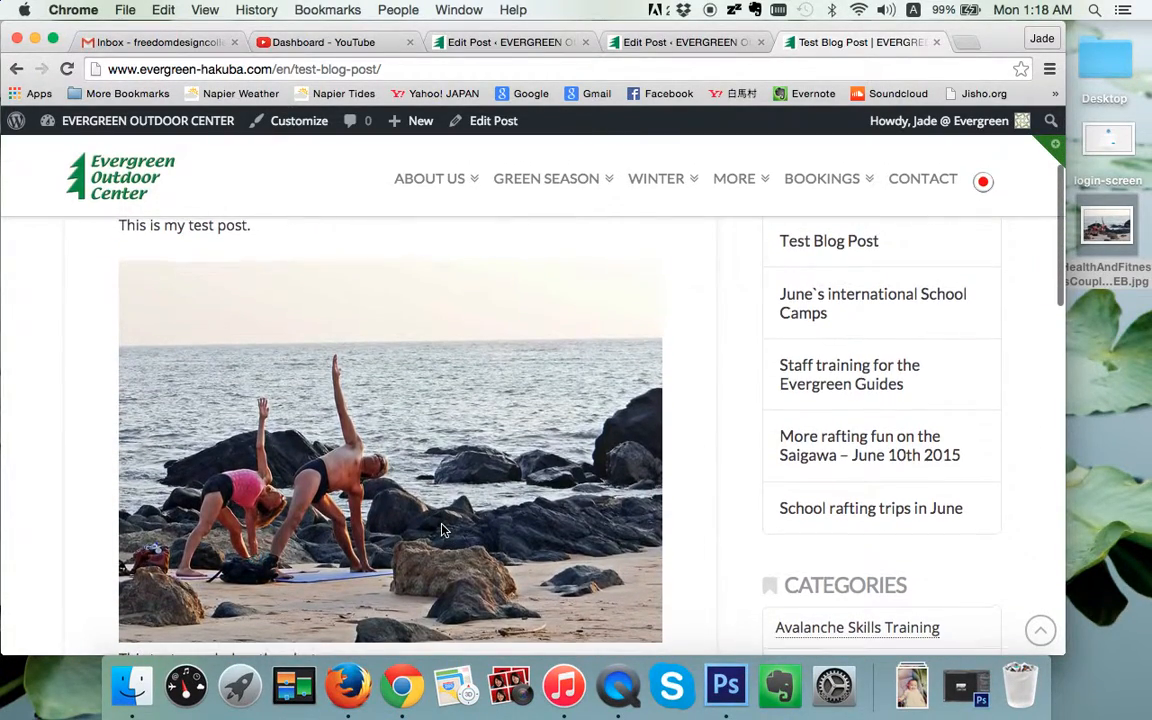